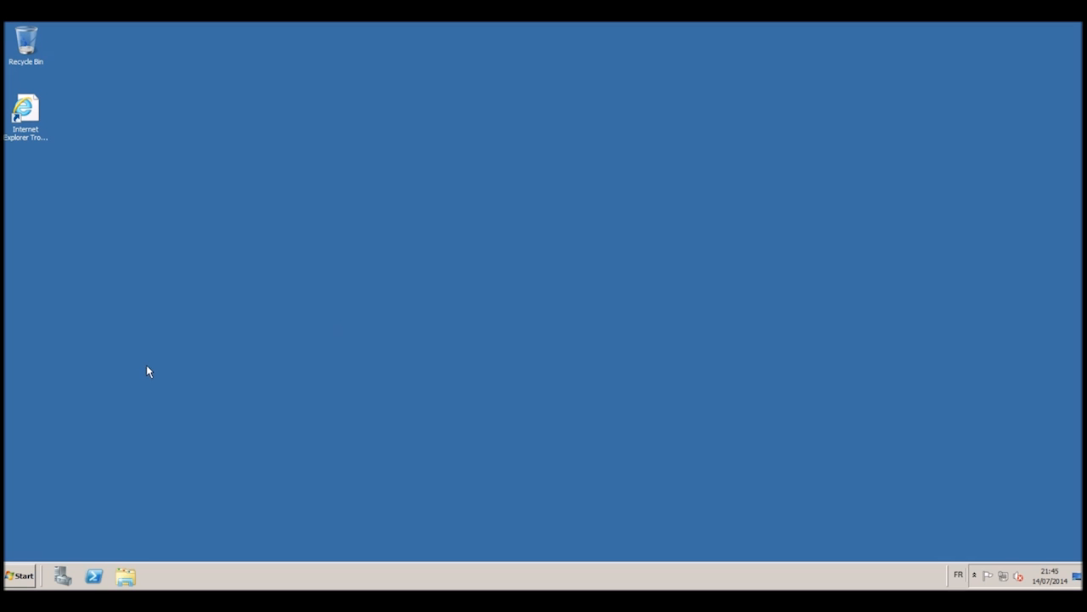
Turn off Internet Explorer Enhanced Security Configuration for Administrators in Server Manager, leaving it enabled for Users
left_click(62, 576)
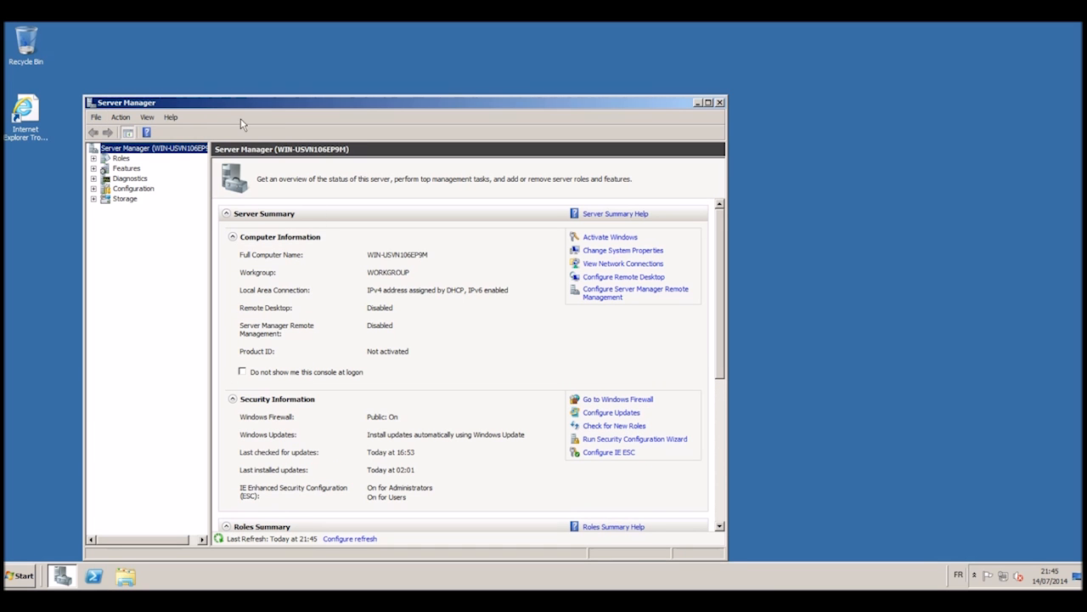
left_click(600, 452)
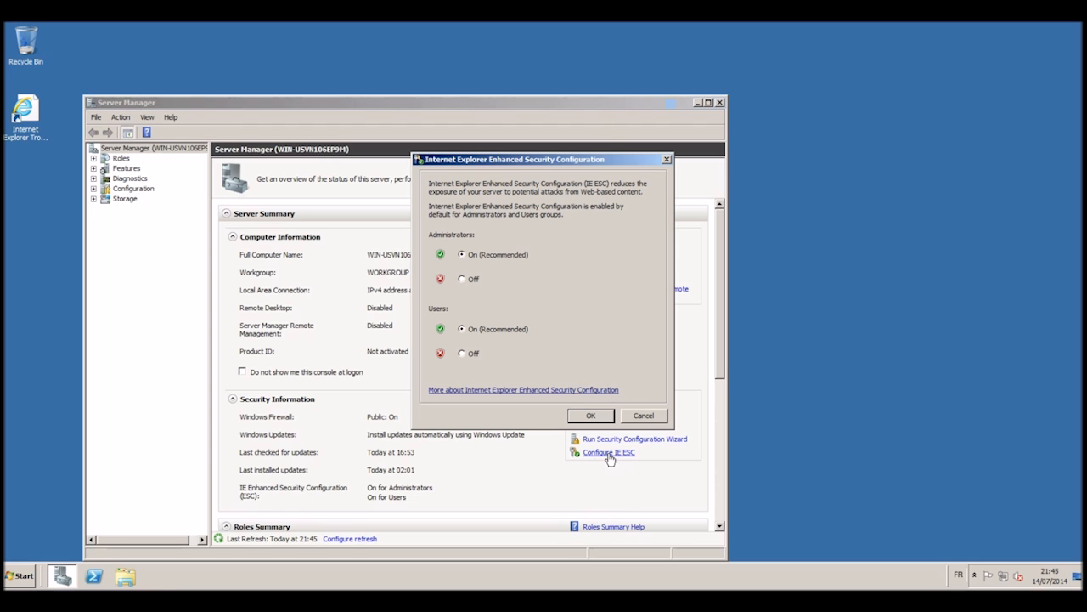
left_click(462, 279)
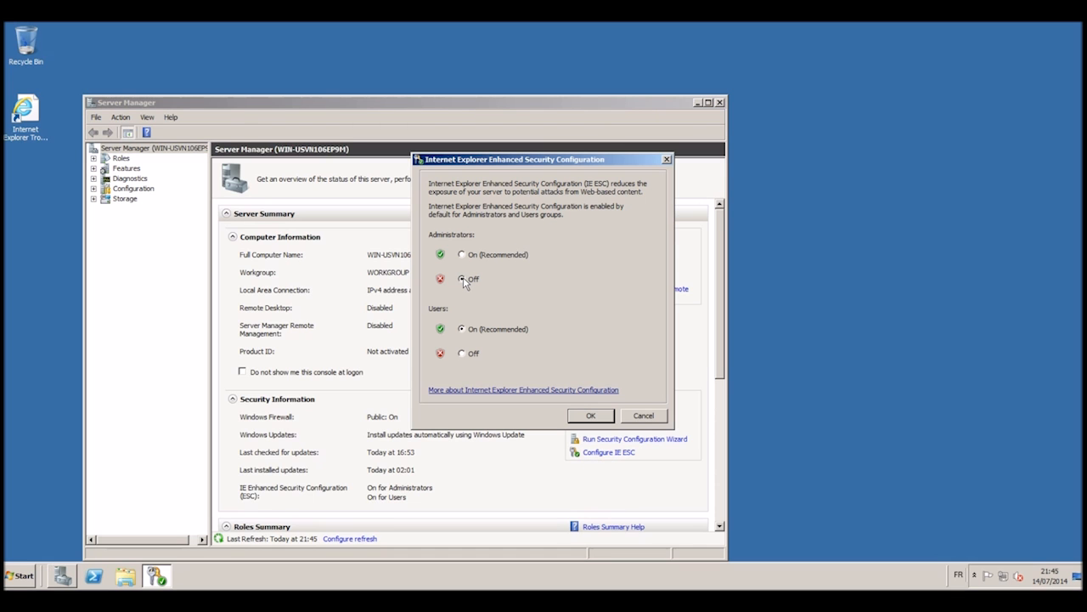
left_click(586, 414)
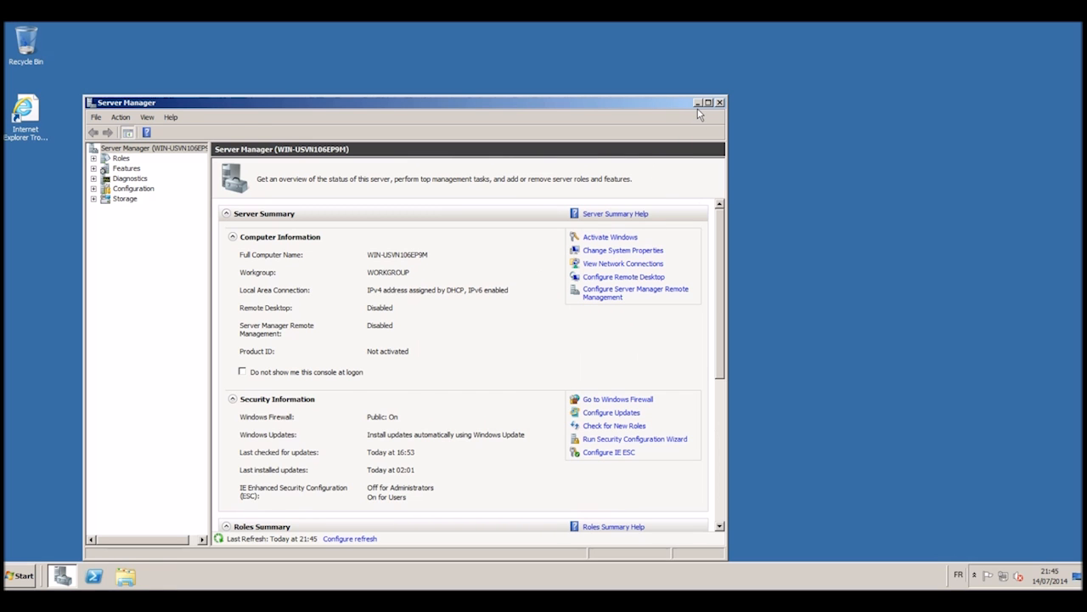
left_click(697, 102)
Launch Internet Explorer and complete its first-run setup with the recommended security, privacy and compatibility settings
left_click(24, 577)
left_click(66, 340)
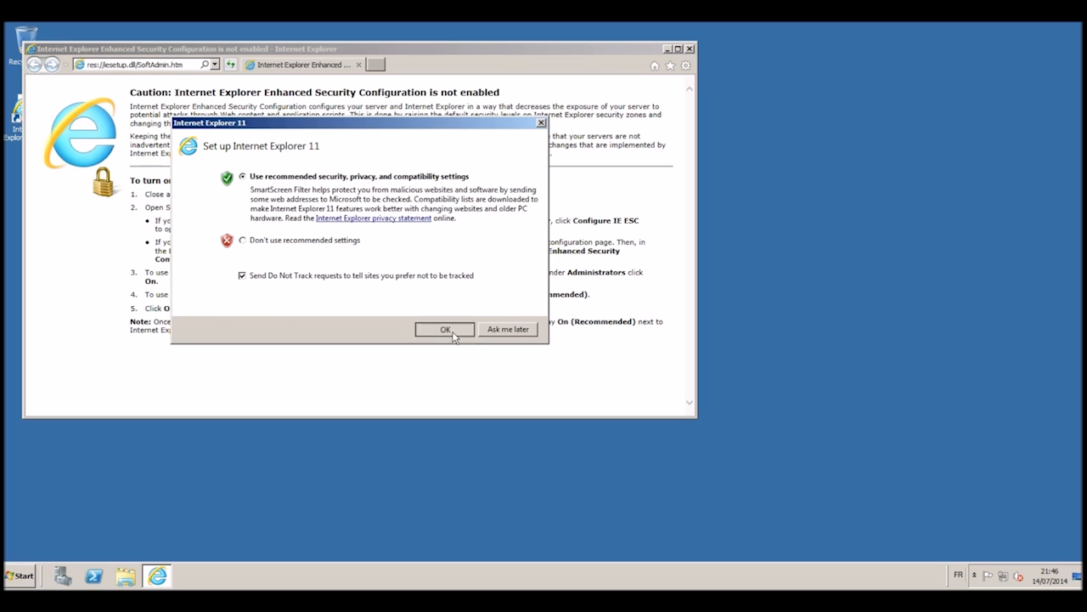
left_click(440, 329)
Search the web for "keen swh forum" and open the SESM - Space Engineers Server Manager topic in Modding at its installation guide
type("keen swh forum")
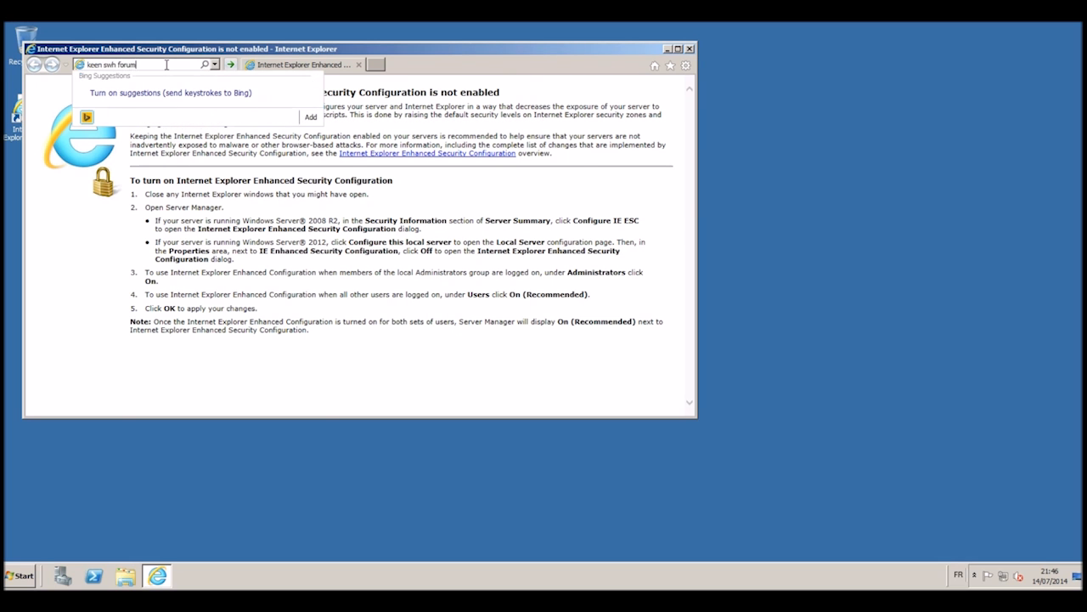
key("Return")
left_click(190, 196)
double_click(502, 49)
scroll(259, 352, "down", 10)
left_click(109, 280)
scroll(157, 344, "down", 5)
left_click(168, 308)
scroll(382, 383, "down", 15)
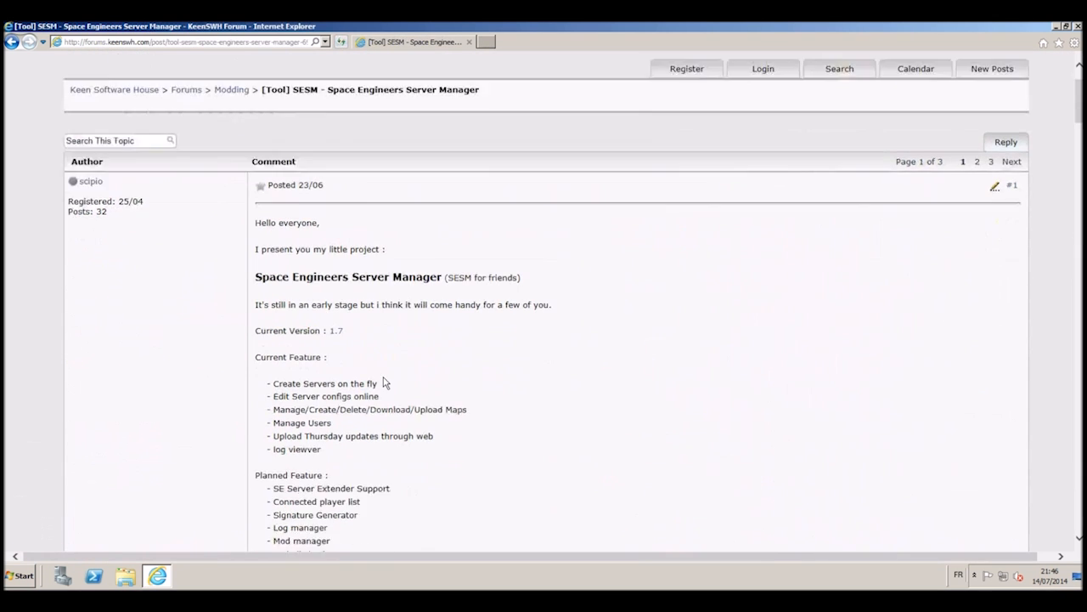
scroll(383, 382, "up", 2)
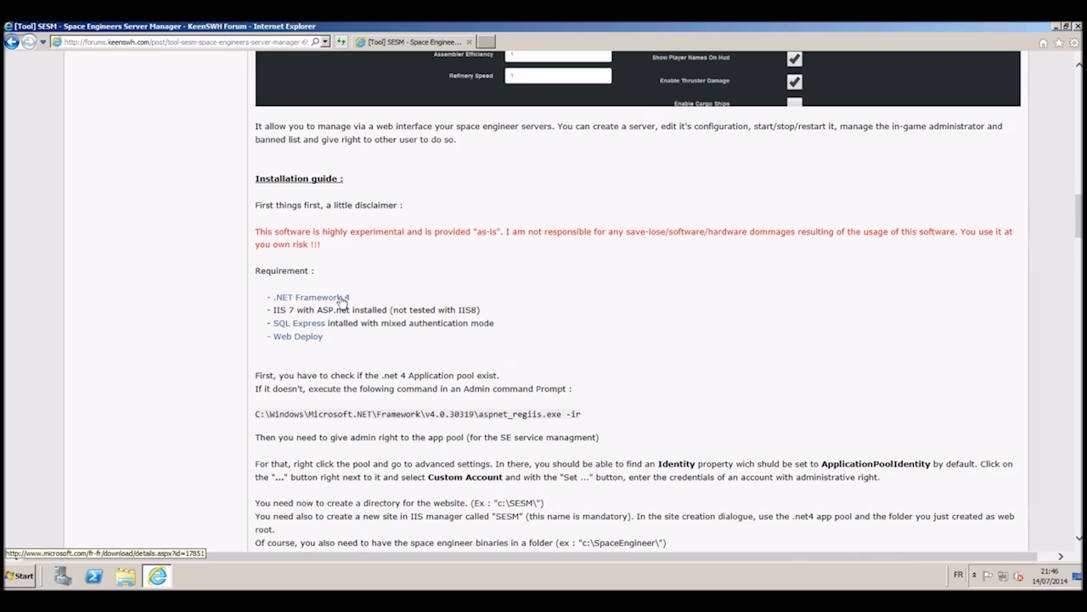
Start adding a server role in Server Manager and choose Web Server (IIS), proceeding to its role services
left_click(62, 576)
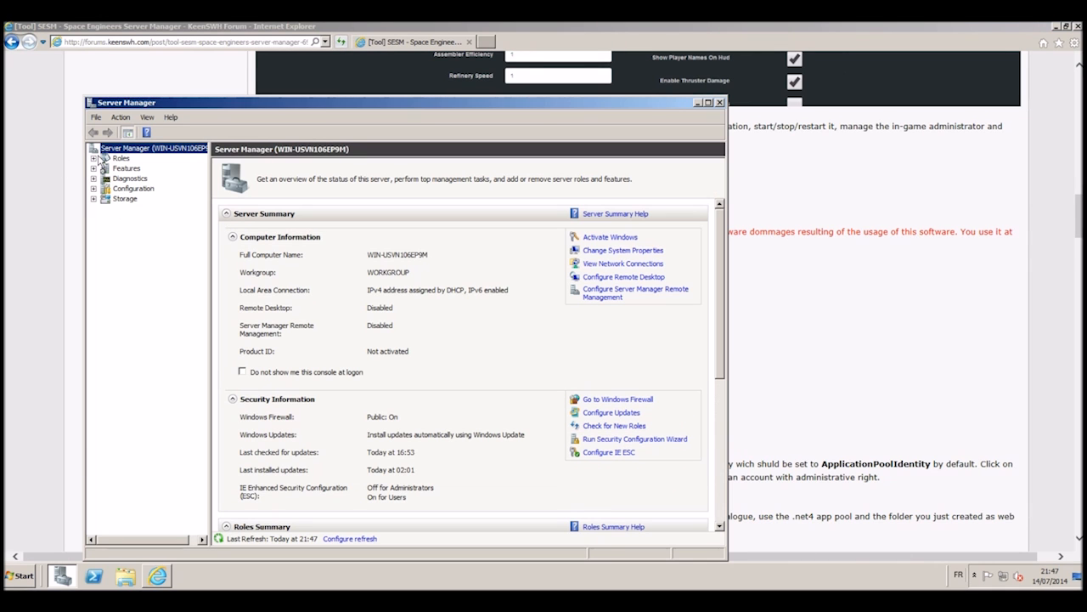
left_click(117, 159)
left_click(594, 238)
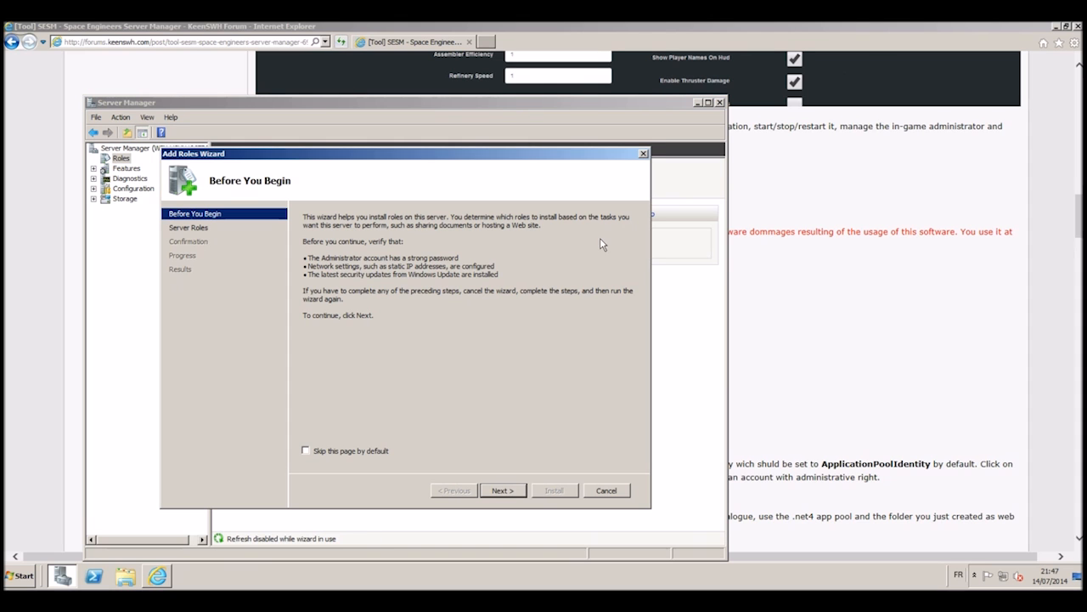
left_click(513, 492)
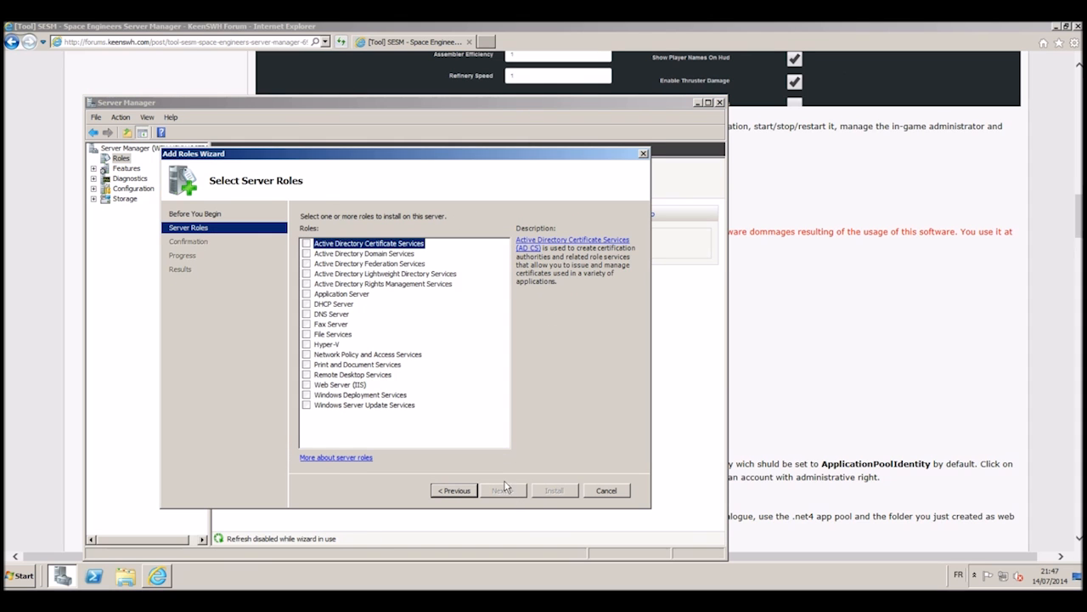
left_click(306, 385)
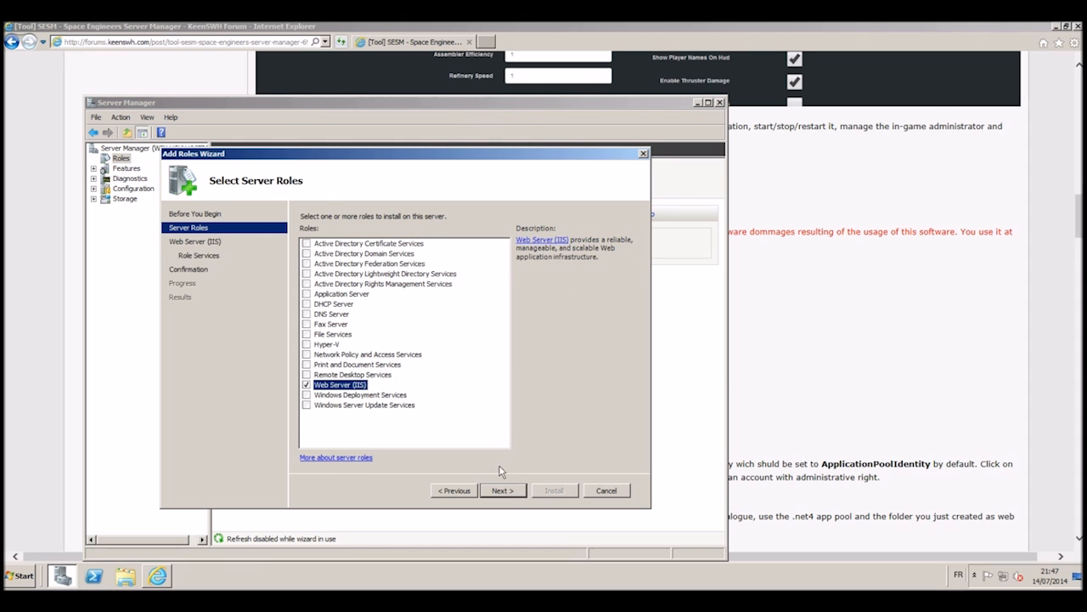
left_click(503, 491)
left_click(504, 492)
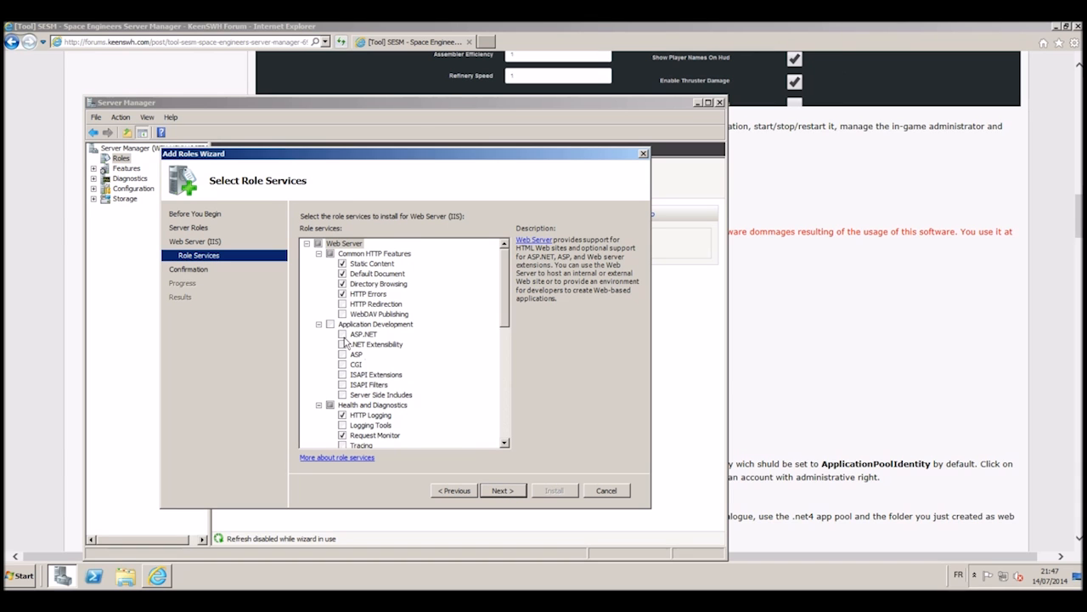
Include ASP.NET with its required role services, install the Web Server (IIS) role, and close Server Manager
left_click(343, 335)
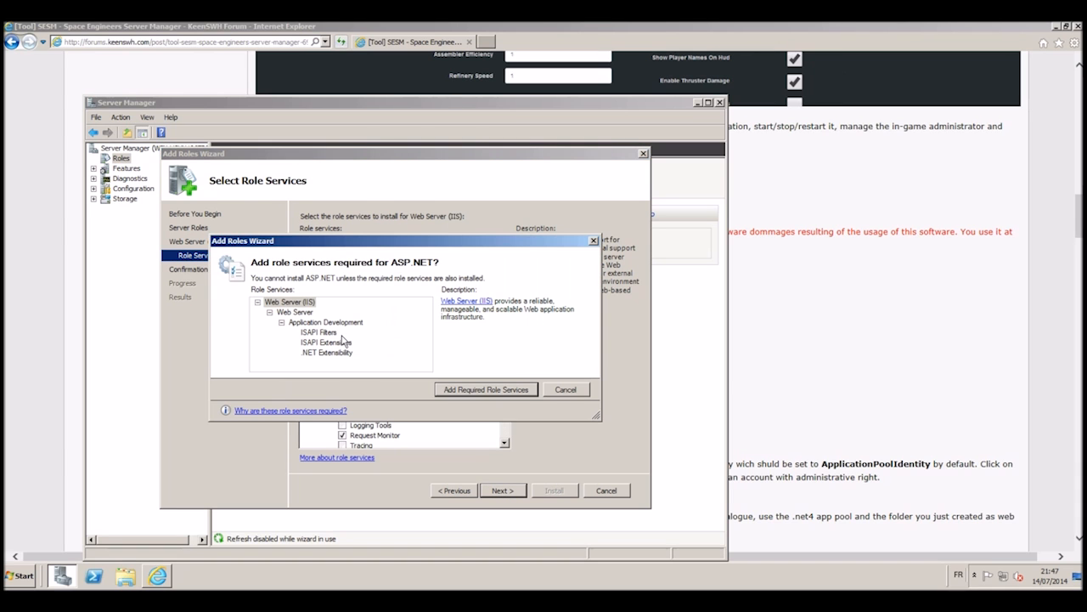
left_click(517, 392)
left_click(514, 492)
left_click(551, 491)
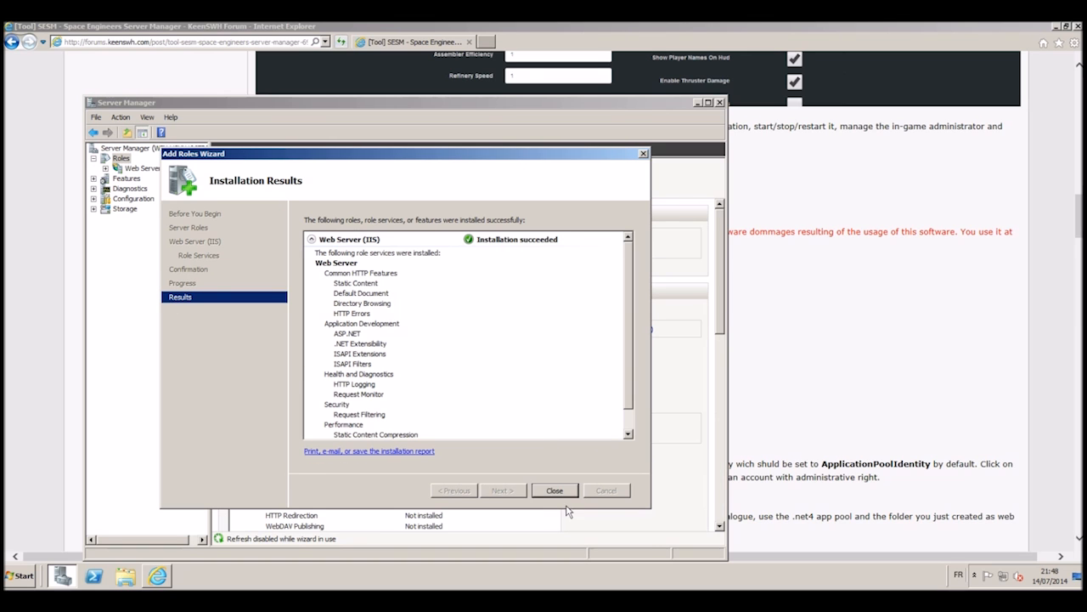
left_click(562, 491)
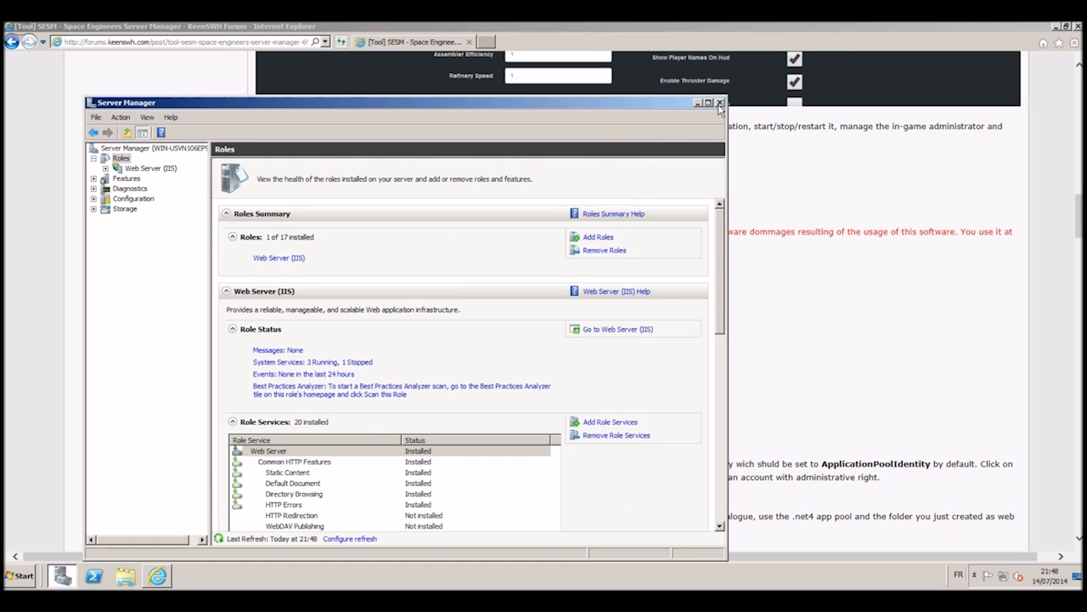
left_click(720, 103)
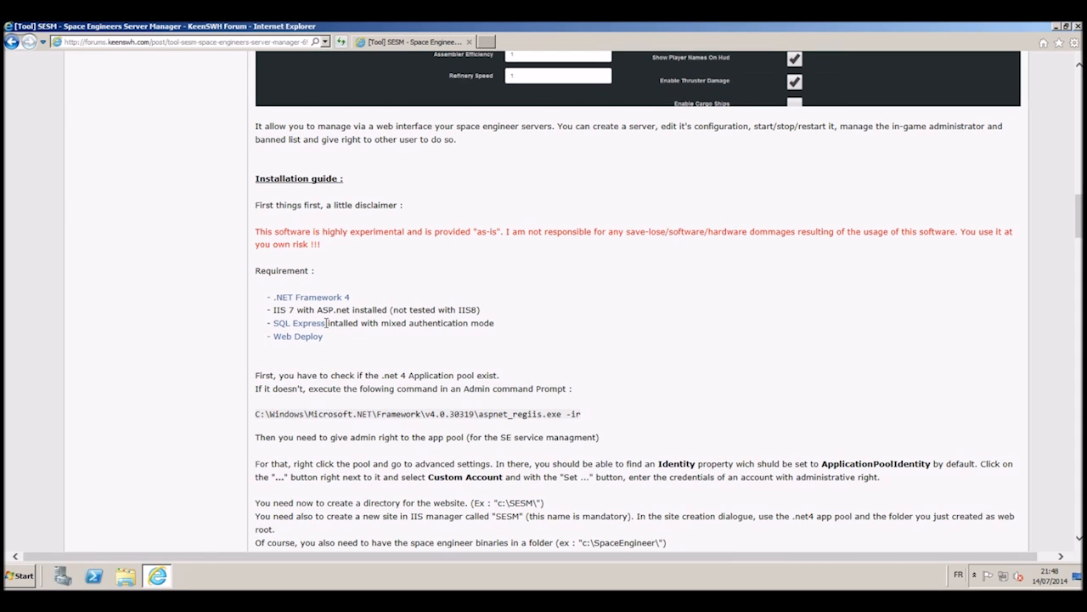
From the guide's SQL Express link, download and run SQLEXPR_x64_ENU.exe for SQL Server 2008 R2 SP2 Express in English
left_click(308, 323)
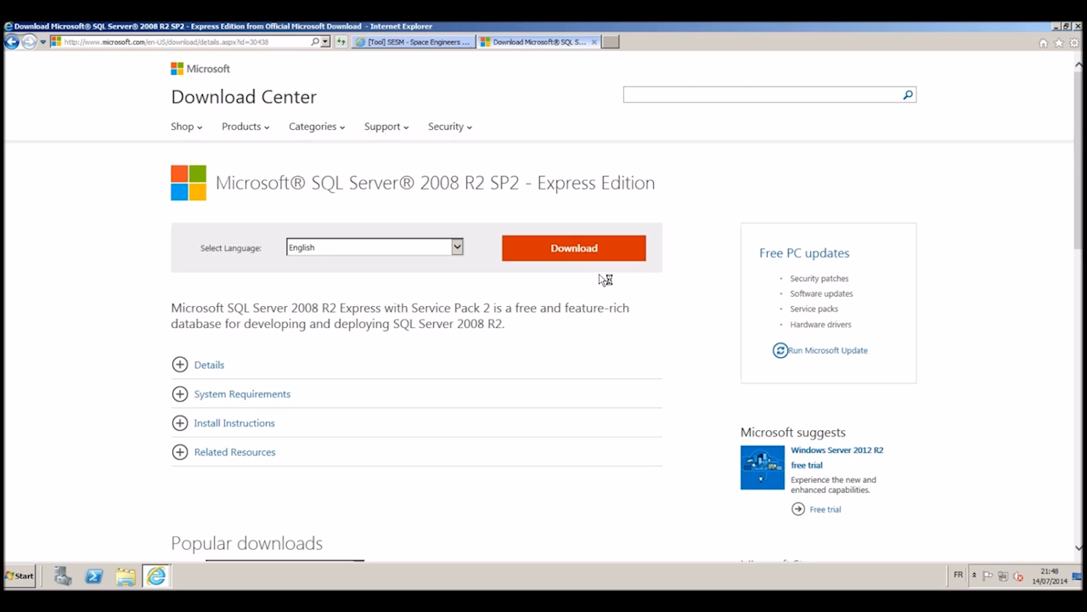
left_click(596, 259)
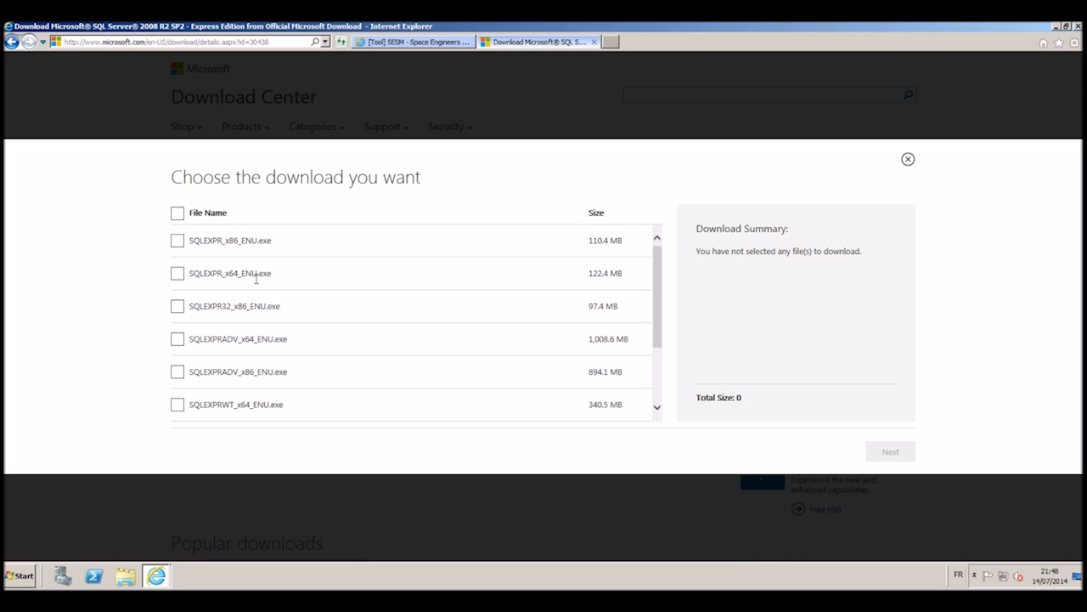
left_click_drag(221, 240, 257, 241)
left_click_drag(222, 273, 239, 272)
left_click(890, 451)
left_click(707, 548)
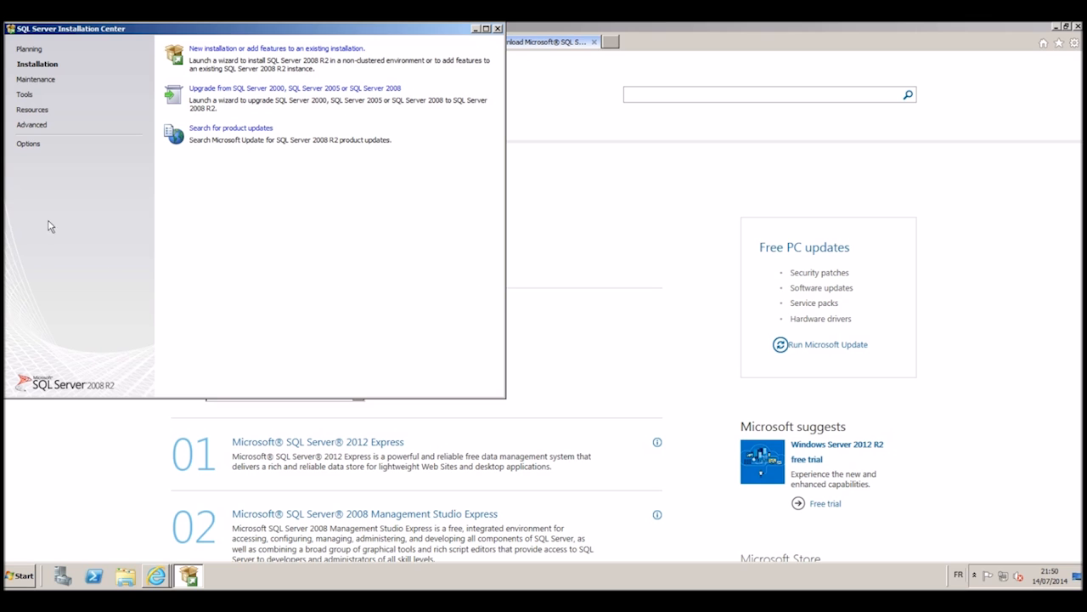
Start a new SQL Server installation, accept the license terms, and install the setup support files
left_click(272, 48)
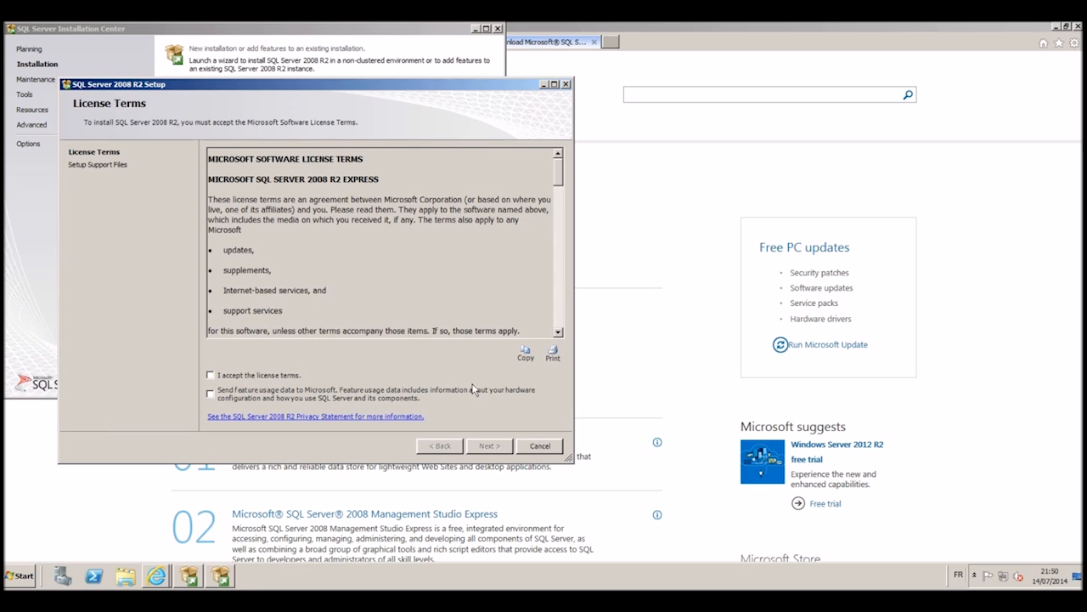
left_click(210, 376)
left_click(487, 446)
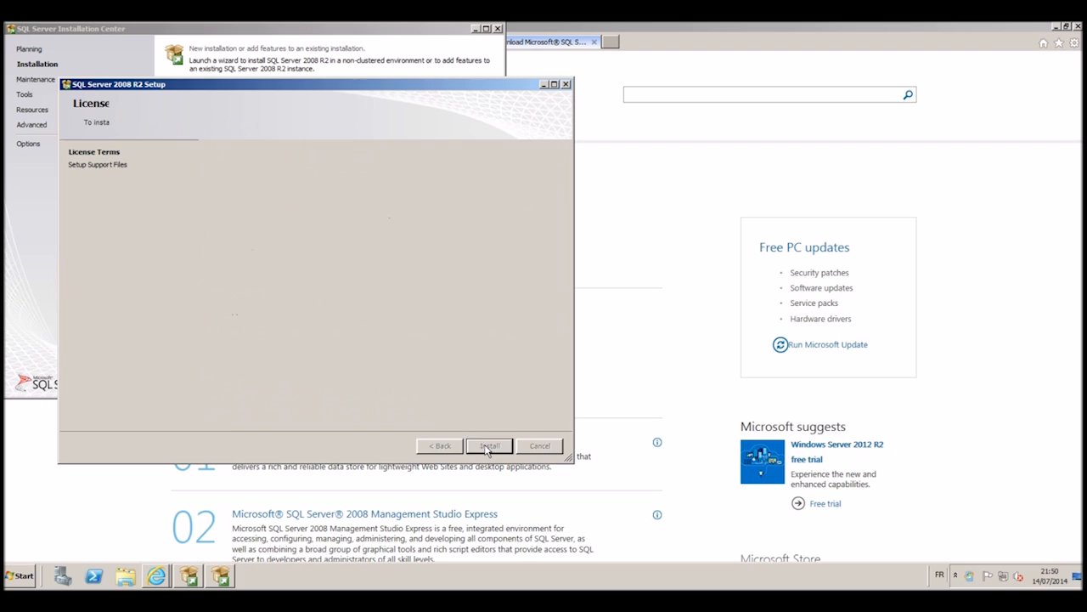
left_click(487, 446)
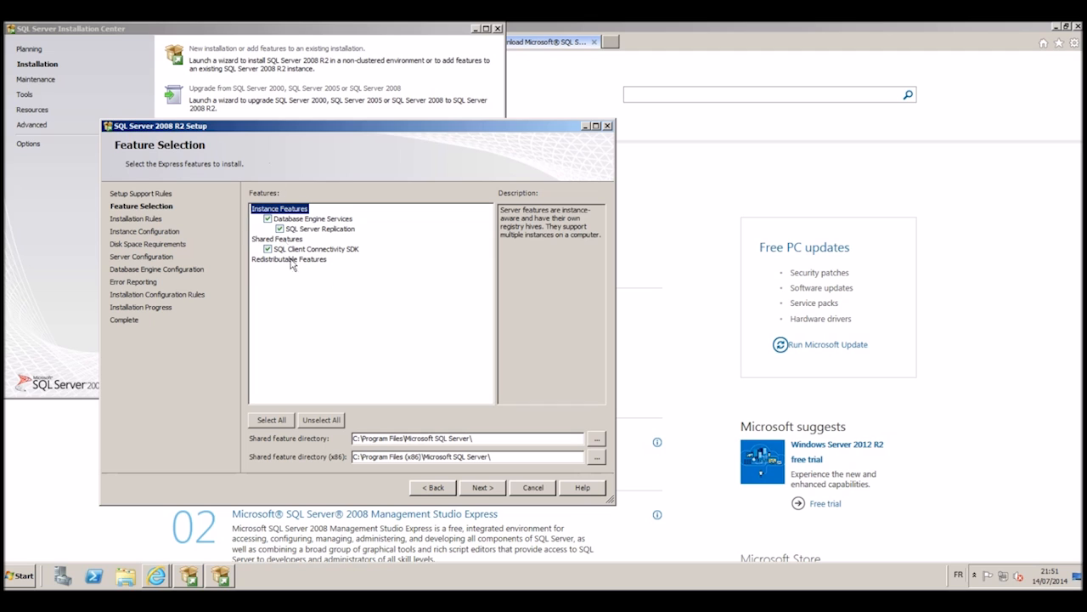
Deselect SQL Server Replication and SQL Client Connectivity SDK, and keep the SQLExpress named instance and default service accounts
left_click(280, 230)
left_click(267, 249)
left_click(483, 487)
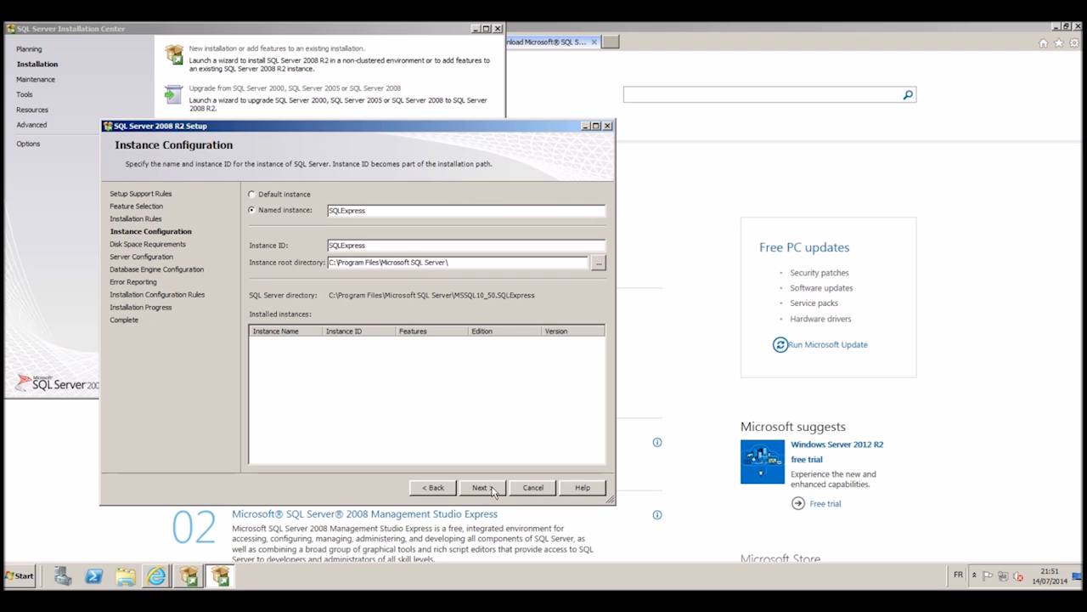
left_click(481, 490)
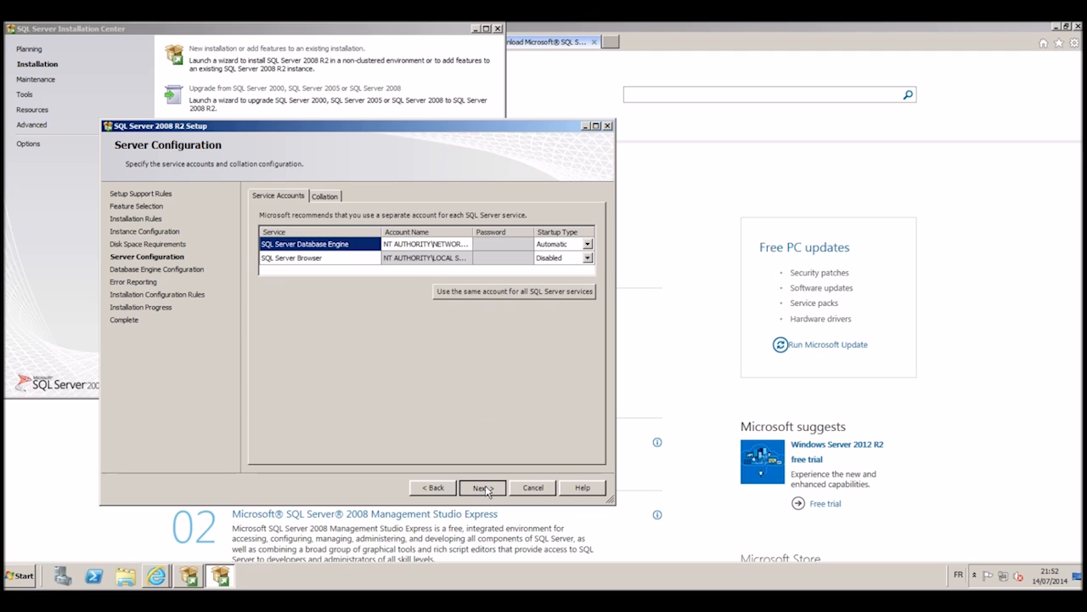
left_click(483, 486)
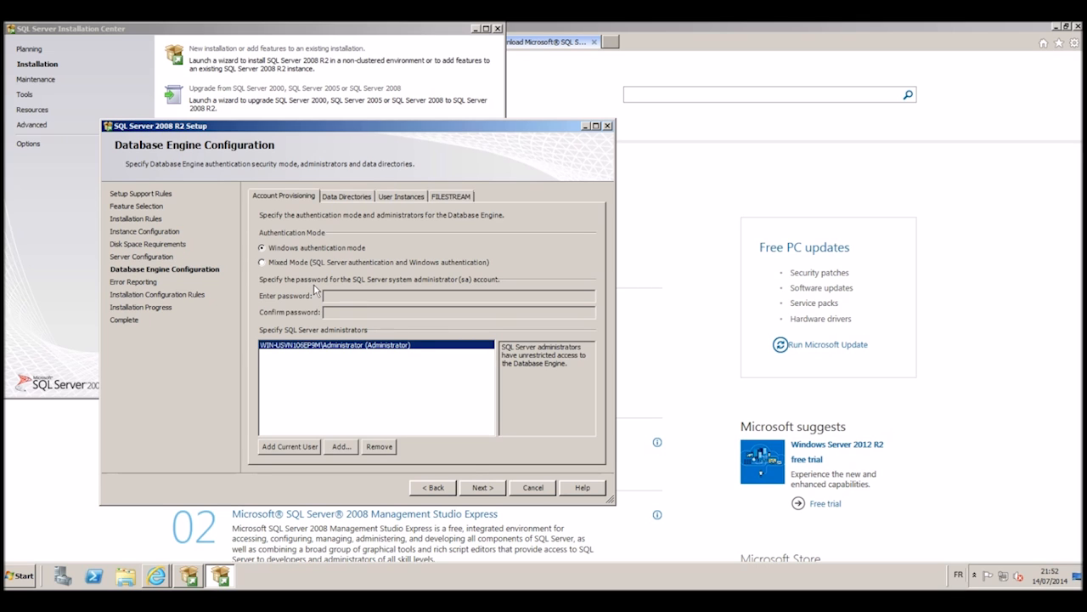
Choose Mixed Mode authentication, enter and confirm the sa account password, and complete the SQL Server installation, closing setup
left_click(261, 263)
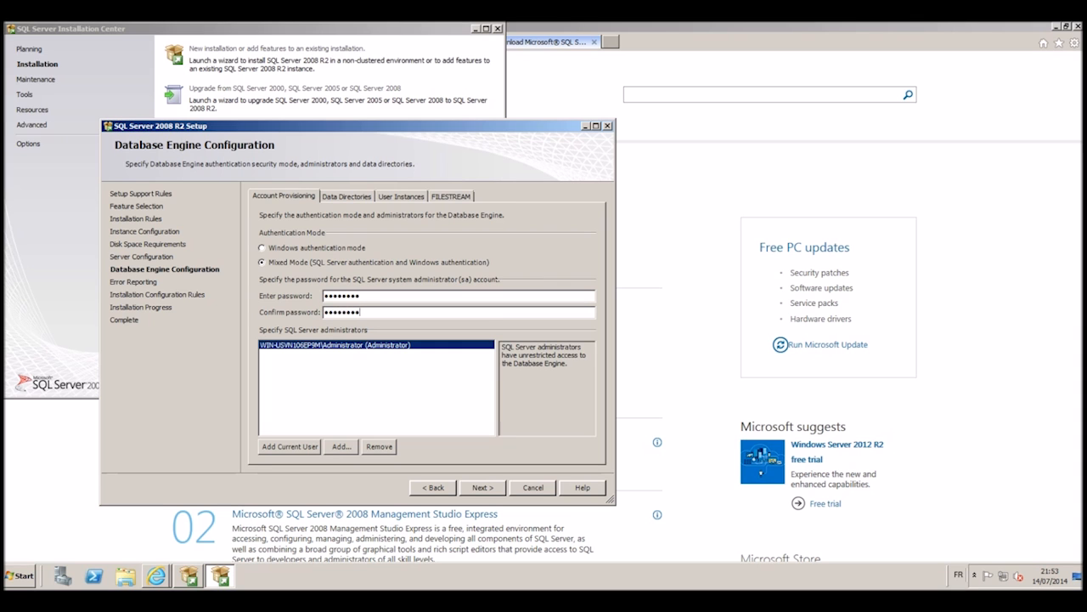
left_click(481, 493)
left_click(482, 493)
left_click(481, 493)
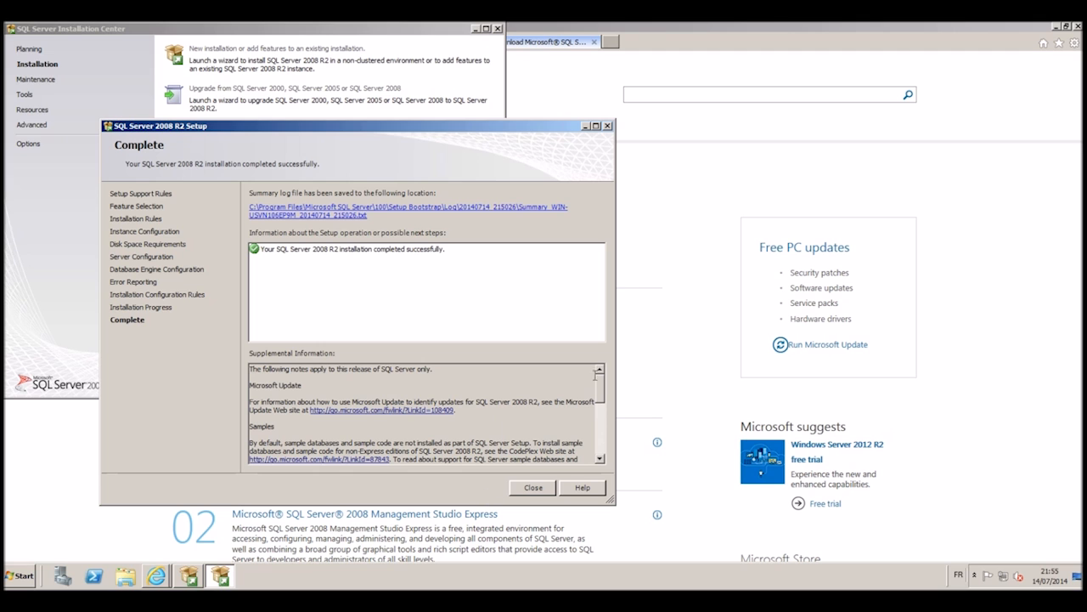
left_click(533, 487)
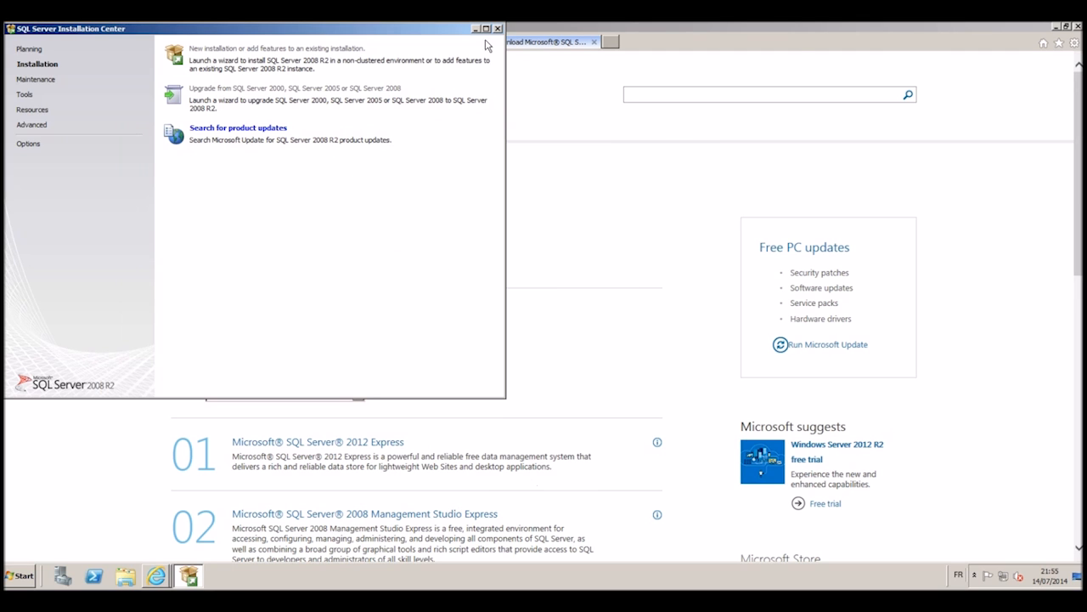
left_click(498, 29)
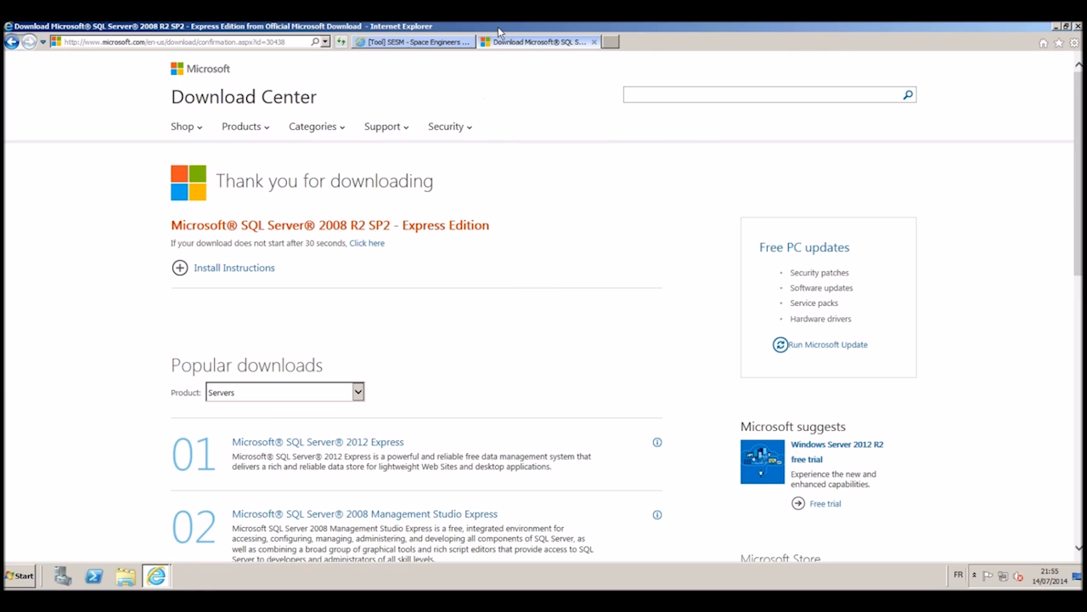
From the SESM guide's Web Deploy link, download and run the English x64 installer WebDeploy_amd64_en-US.msi
left_click(415, 47)
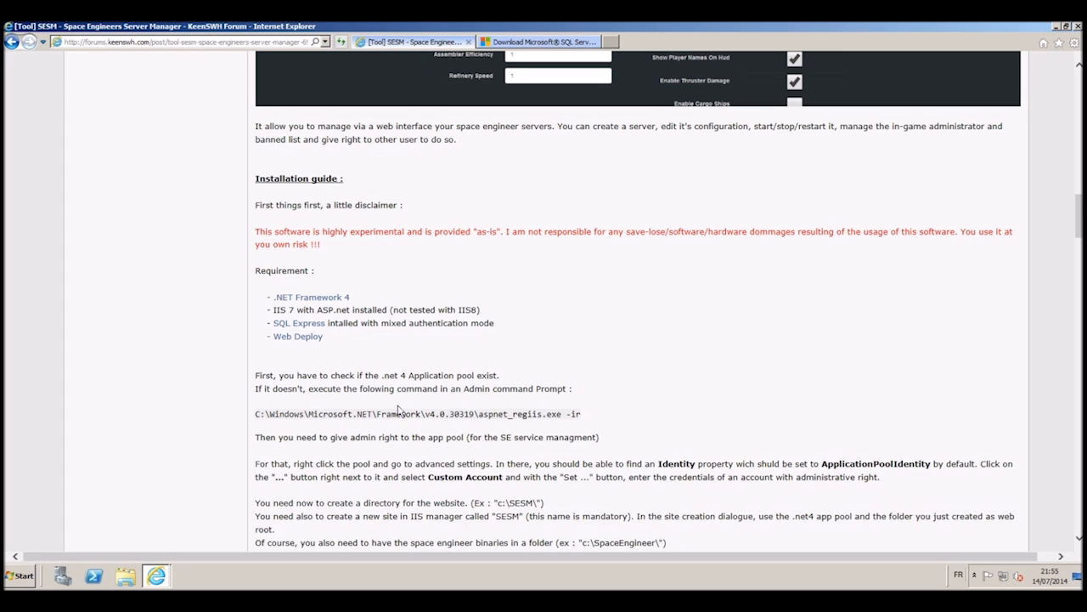
left_click(303, 338)
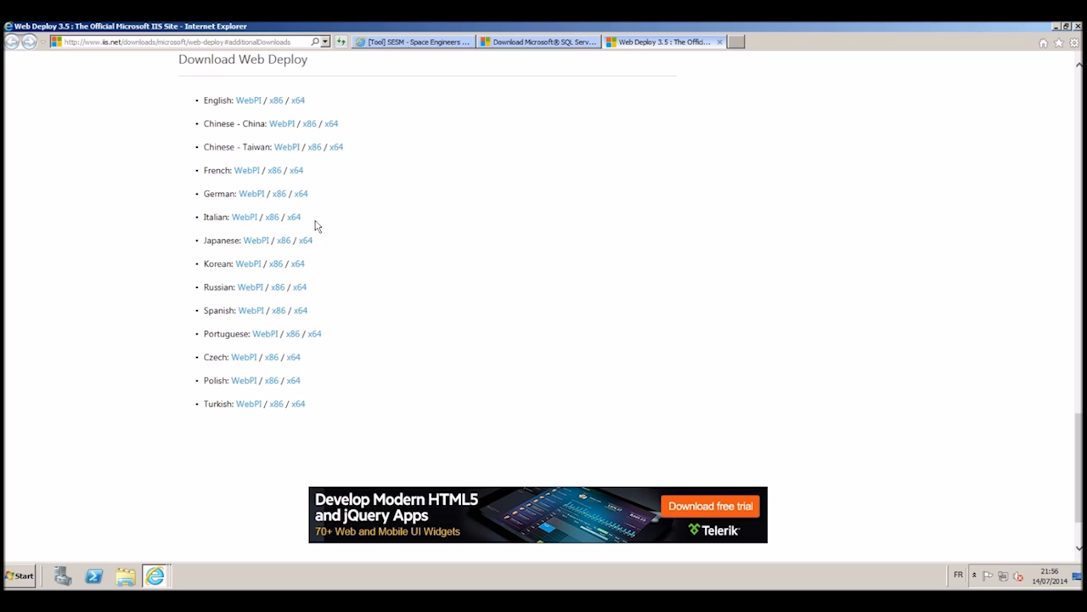
left_click(302, 101)
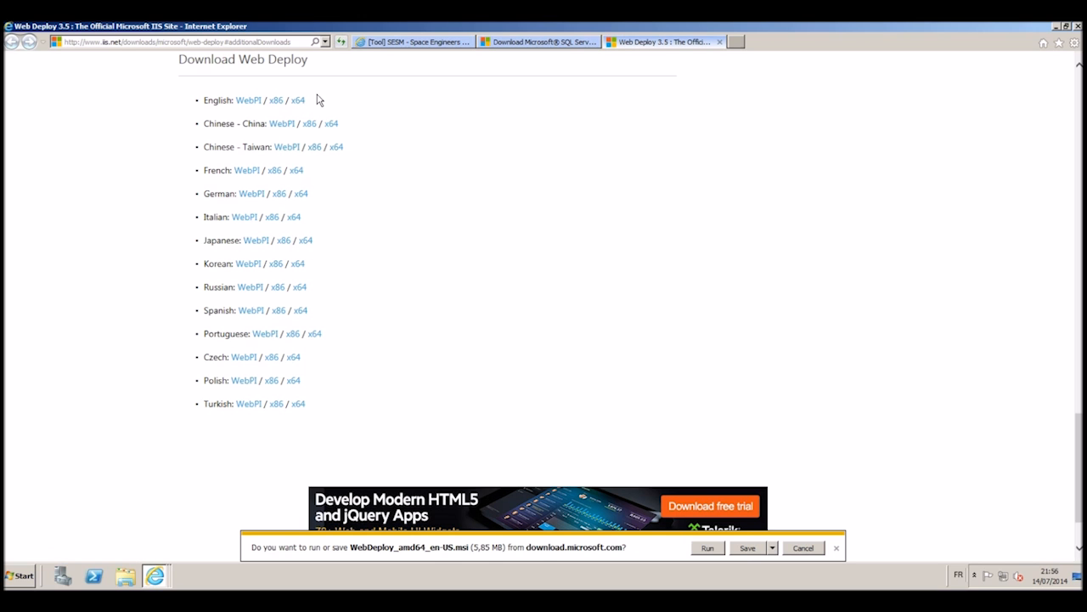
left_click(705, 547)
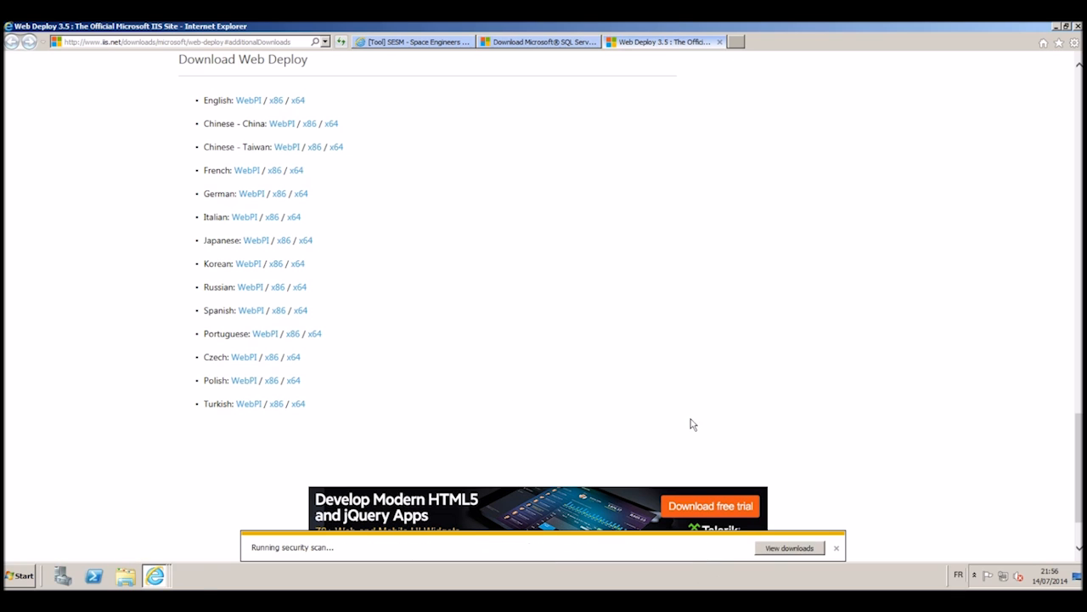
Install Web Deploy 3.5 with the Complete setup type, accepting the license terms without joining the CEIP program, and close the wizard
left_click(608, 395)
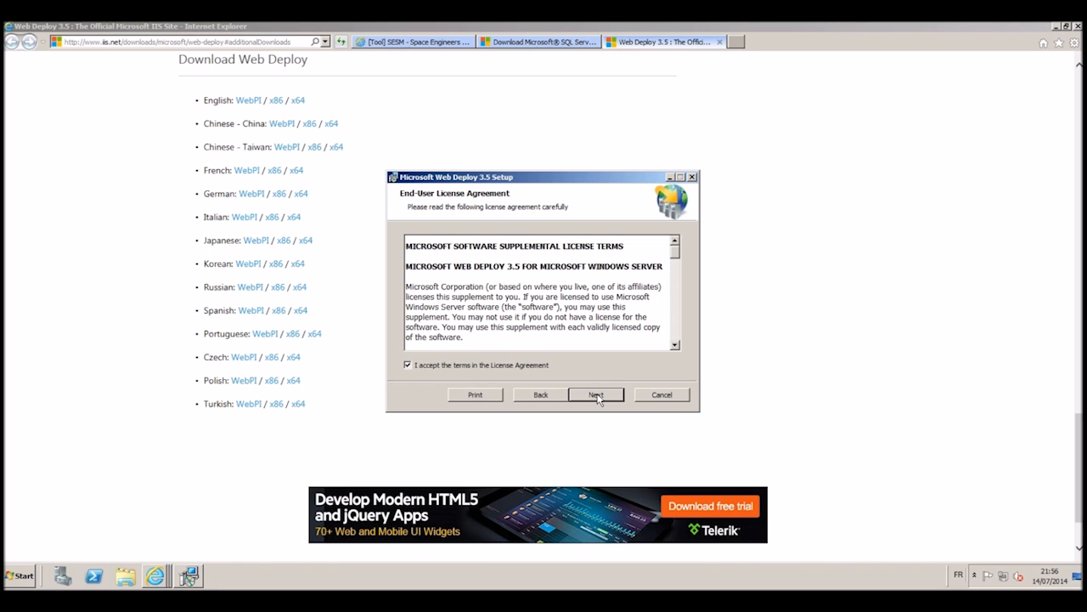
left_click(597, 396)
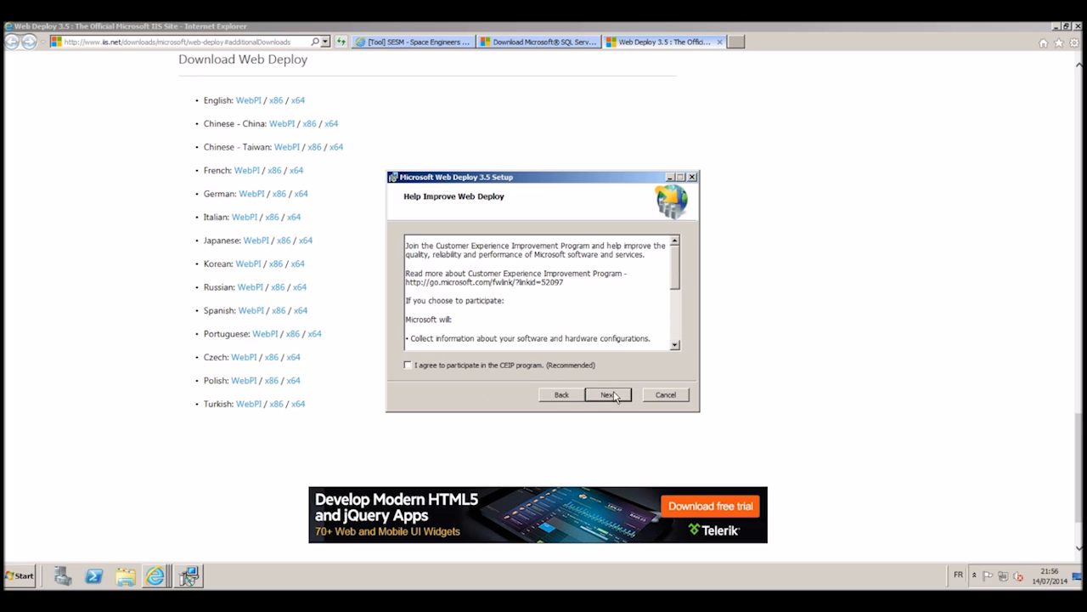
left_click(610, 396)
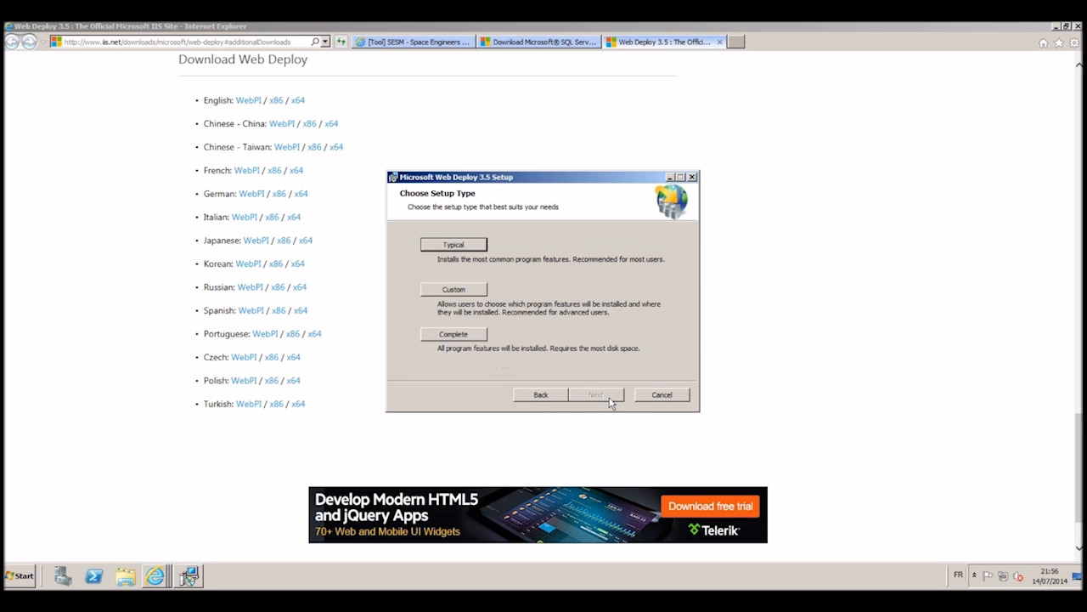
left_click(463, 334)
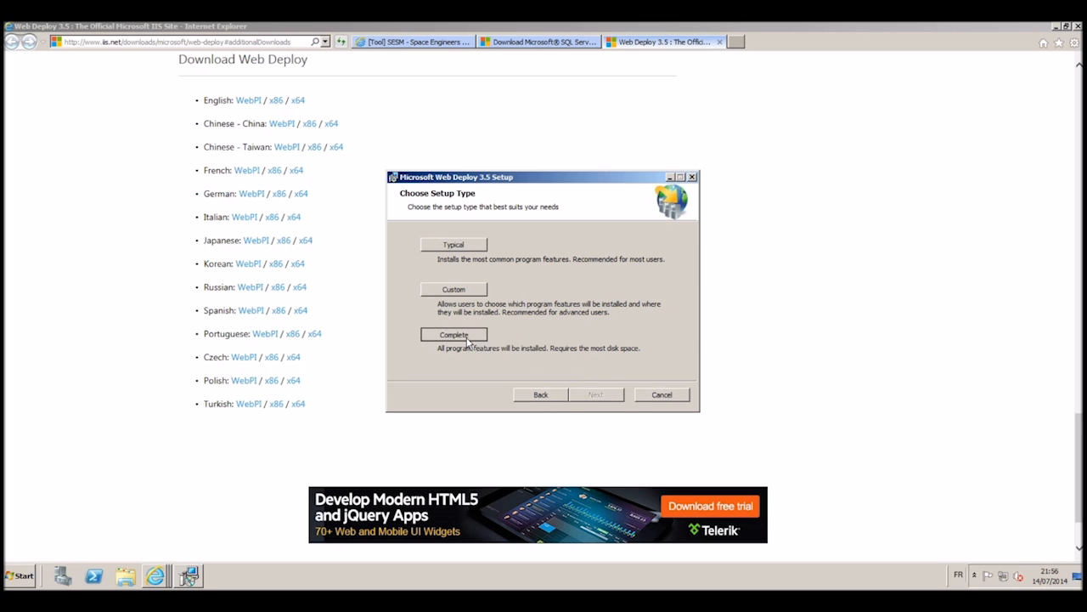
left_click(616, 399)
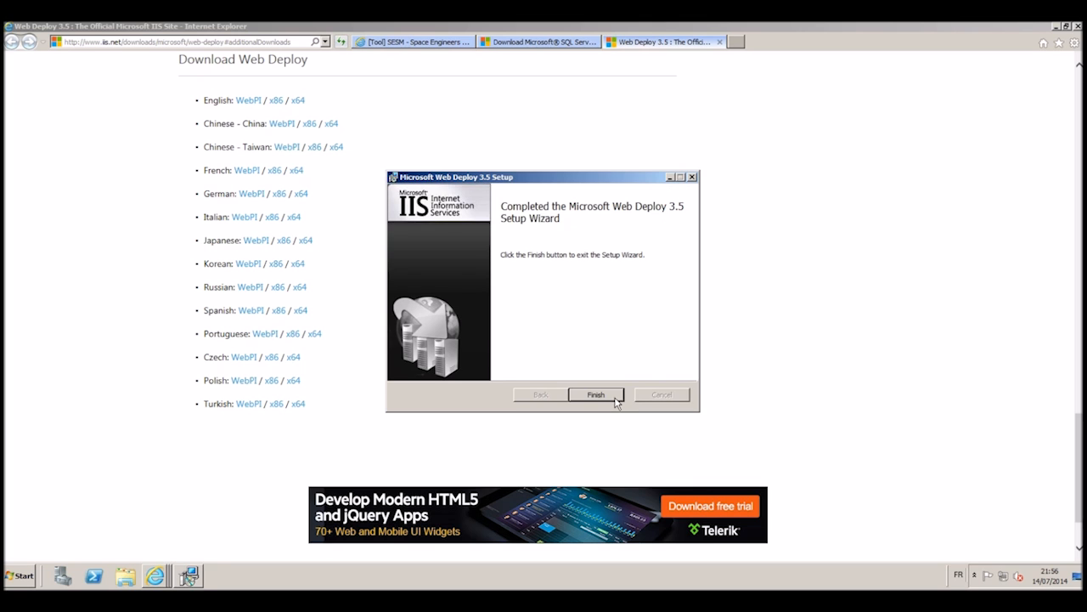
left_click(596, 396)
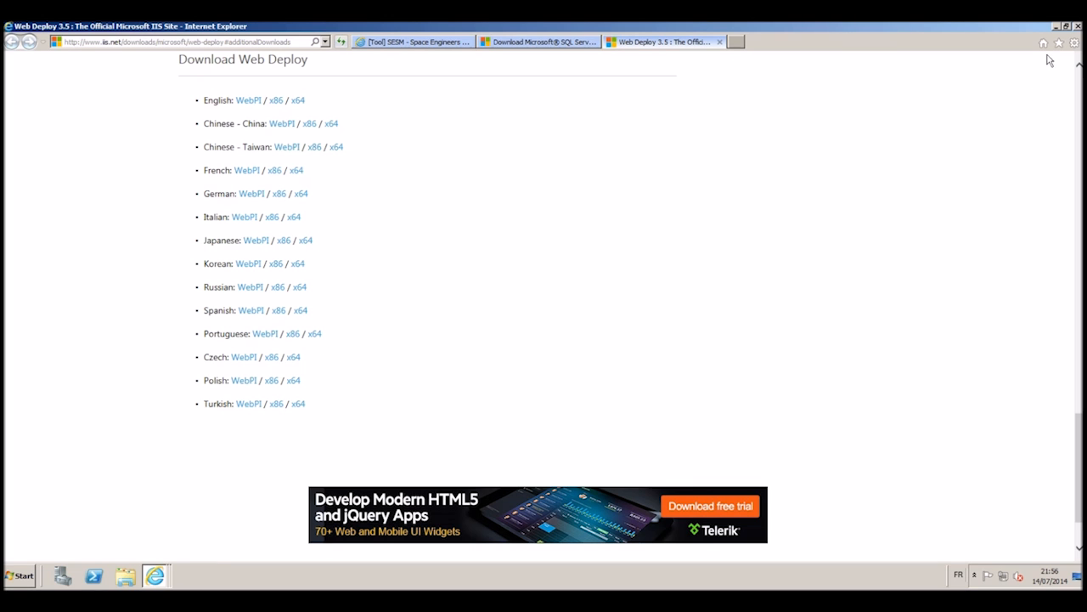
Minimize the browser and restart the server, giving Other (Planned) as the reason
left_click(1056, 26)
left_click(22, 577)
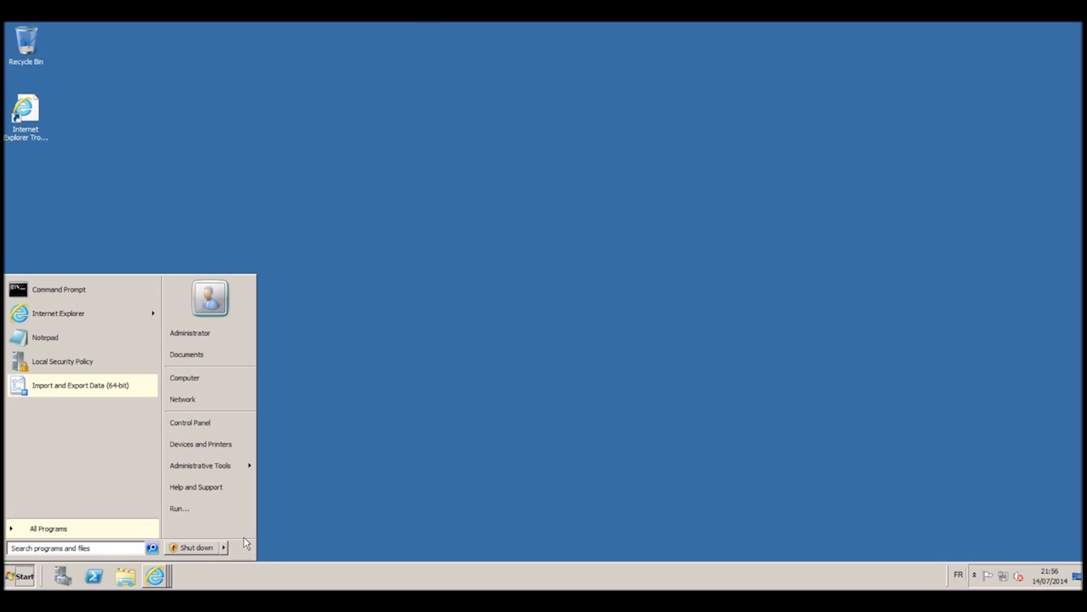
left_click(214, 550)
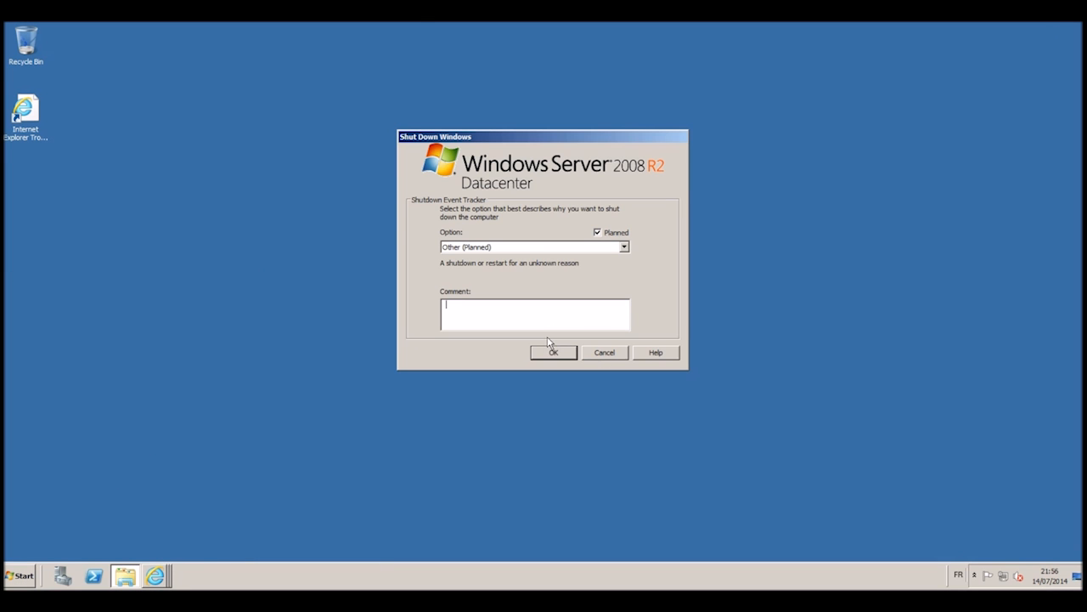
left_click(540, 352)
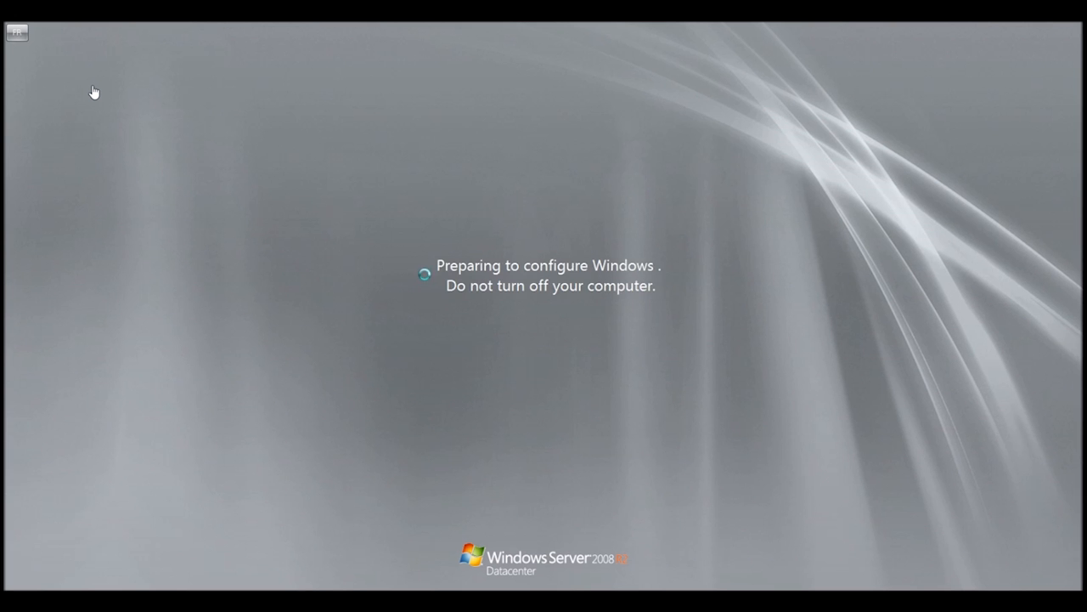
Log on to the Administrator account with its password and close the Initial Configuration Tasks window
key("ctrl+alt+Delete")
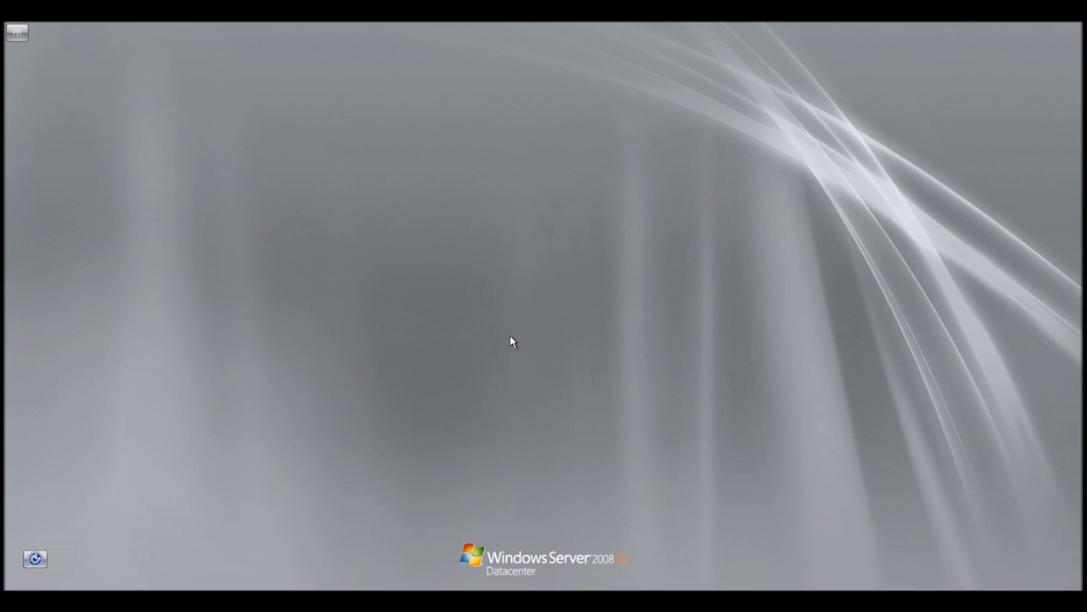
type("••••")
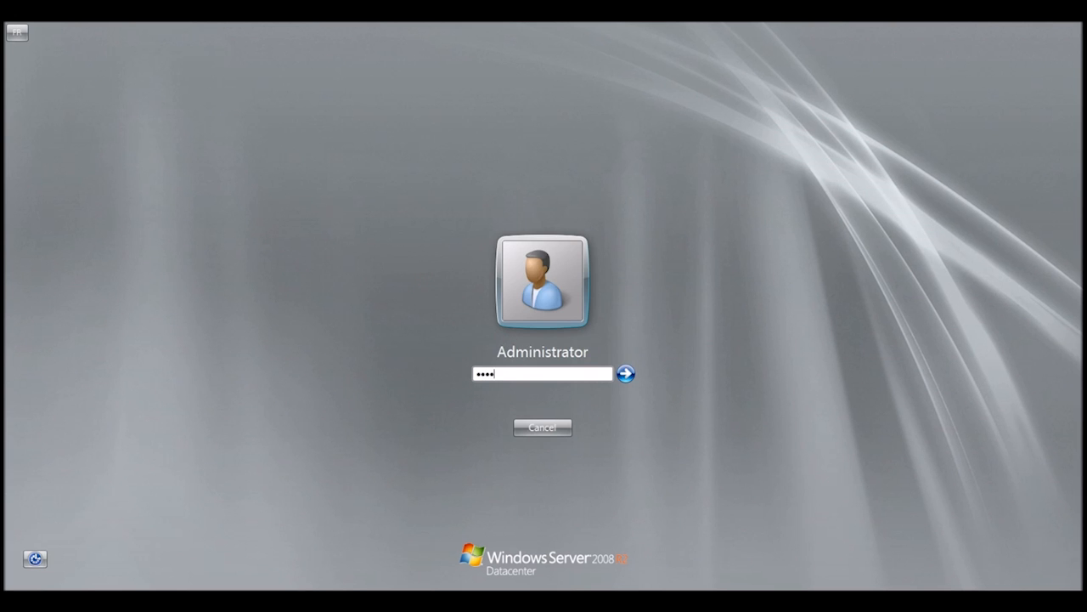
key("Return")
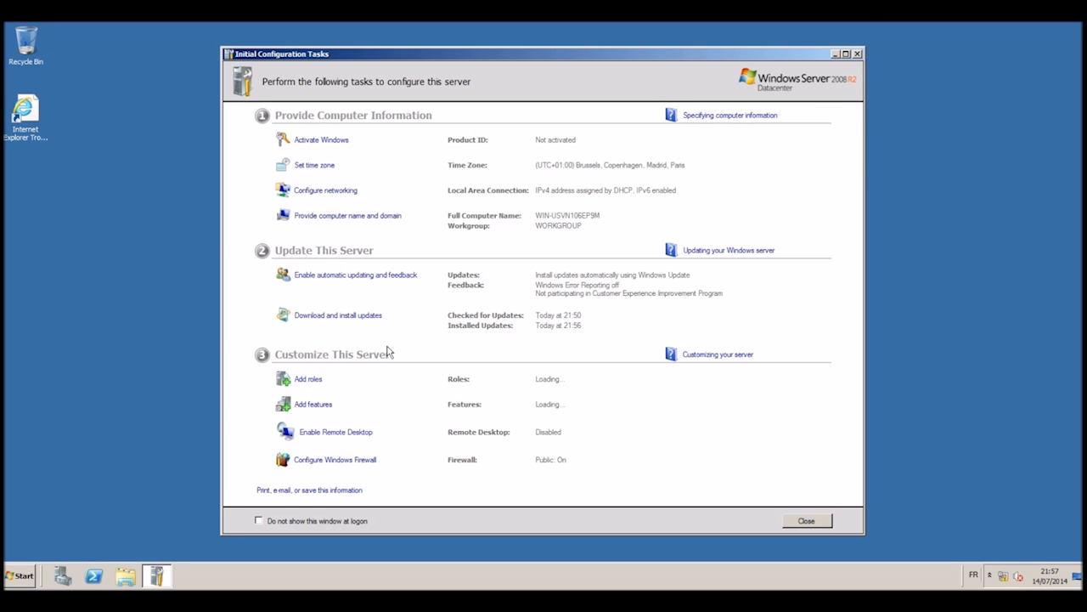
left_click(857, 54)
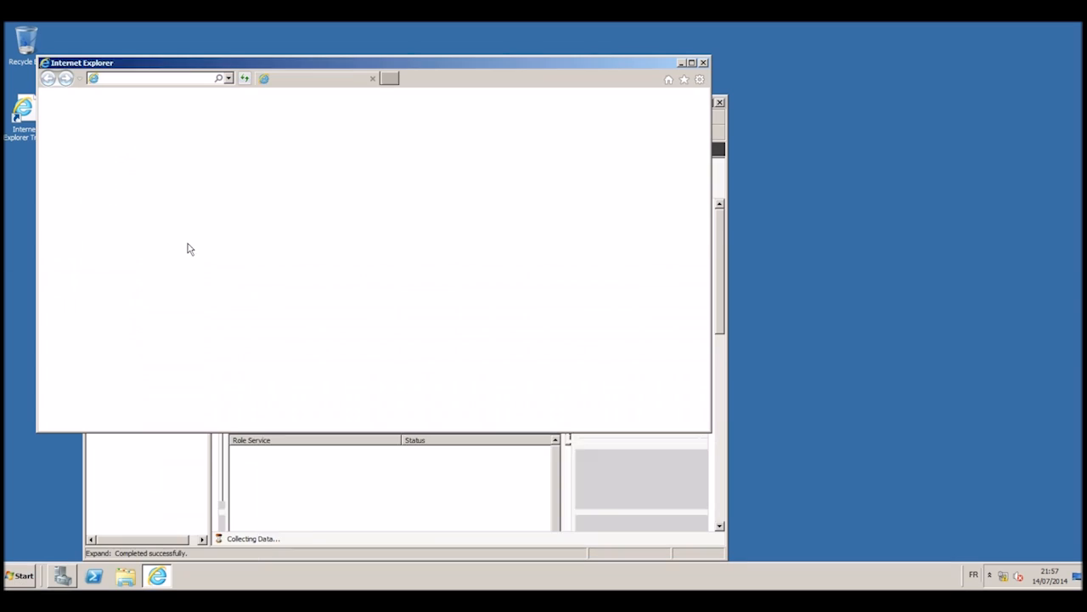
Go to the KeenSWH forum at forums.keenswh.com and open the "[Tool] SESM - Space Engineers Server Manager" topic in the Modding section
left_click(194, 78)
type("forum keen")
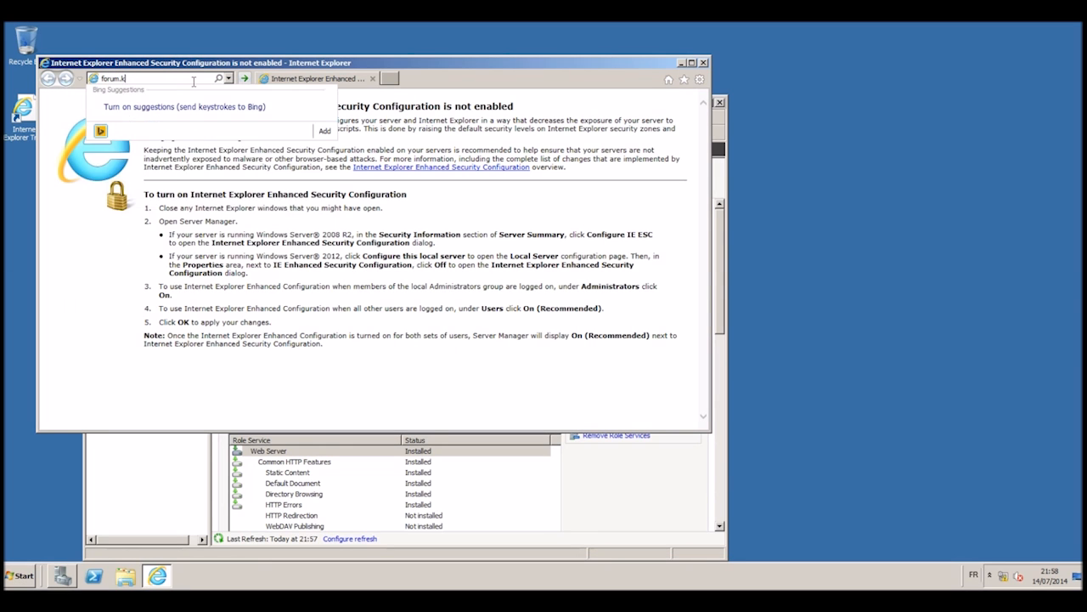
key("Return")
left_click(194, 183)
scroll(196, 244, "down", 6)
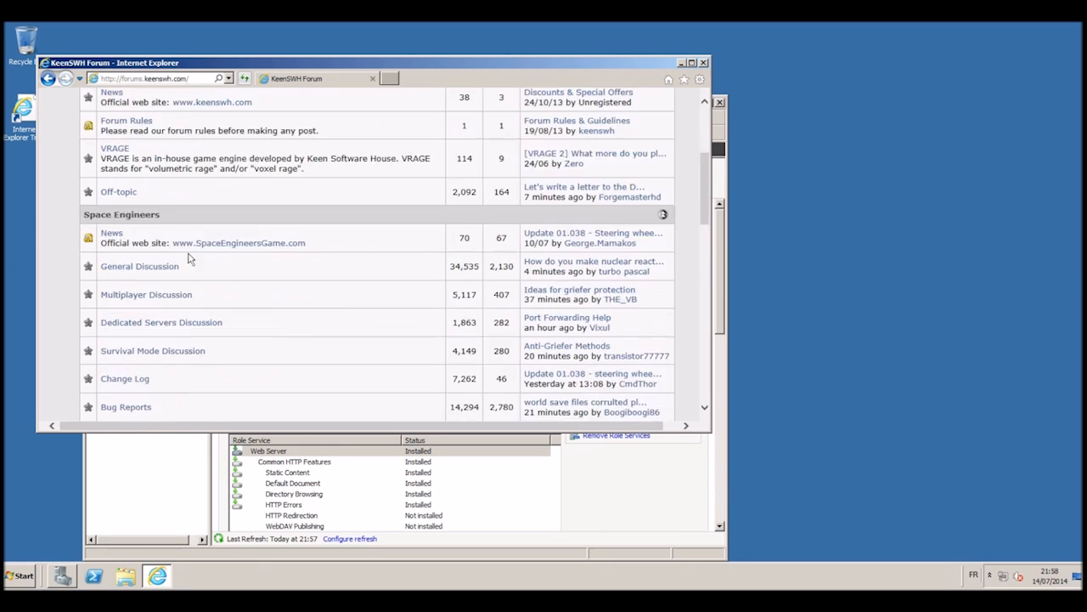
left_click(125, 345)
scroll(194, 340, "down", 3)
scroll(191, 340, "down", 3)
left_click(127, 381)
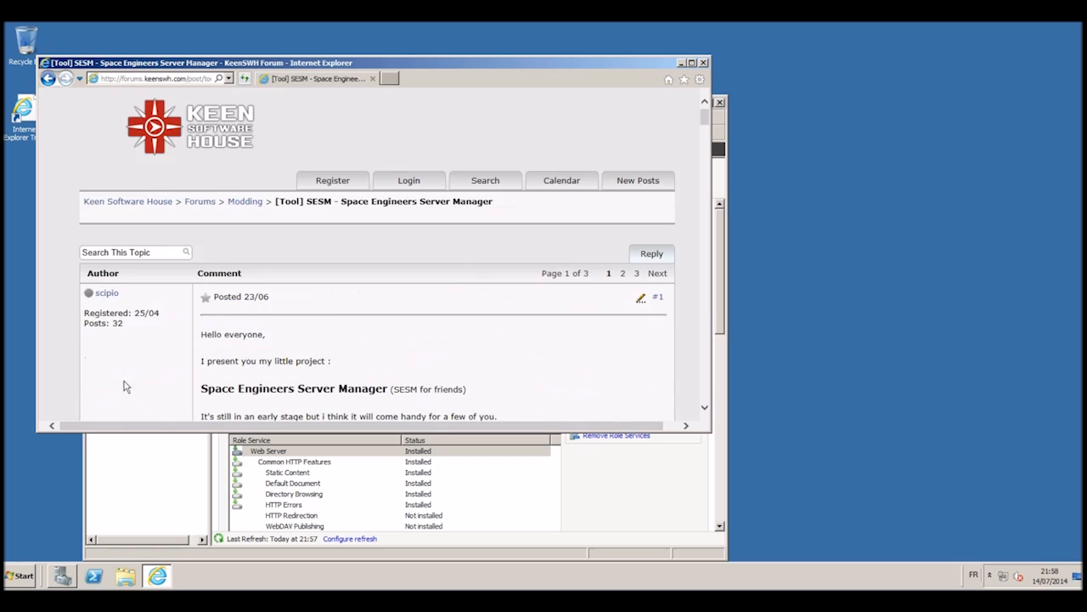
Follow the topic's sesm.codeplex.com project link and save Deploy.zip from the SESM V1.7 release downloads
scroll(323, 340, "down", 6)
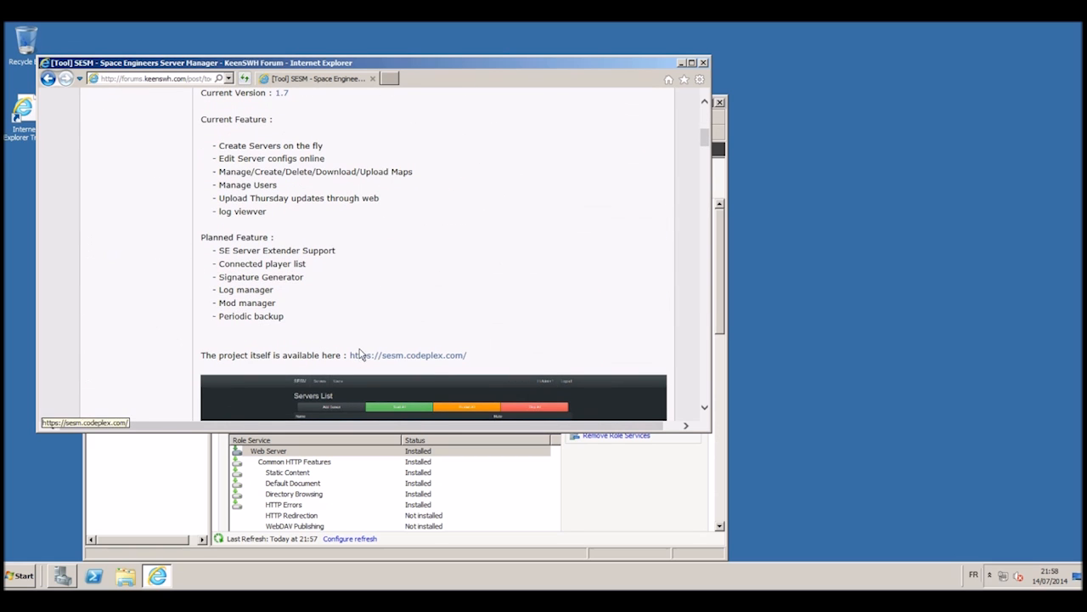
left_click(363, 357)
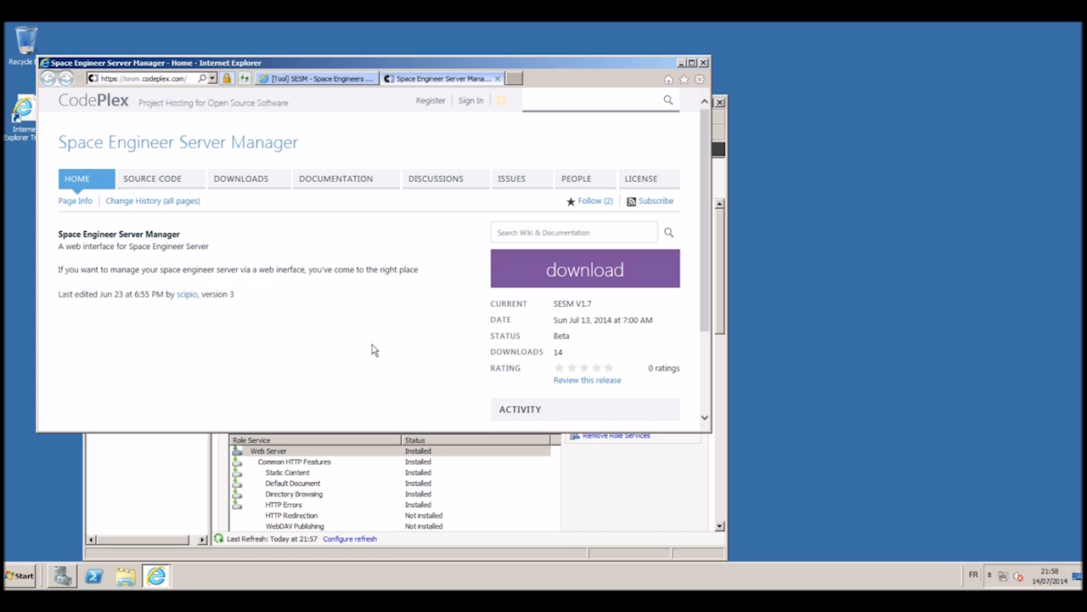
left_click(258, 183)
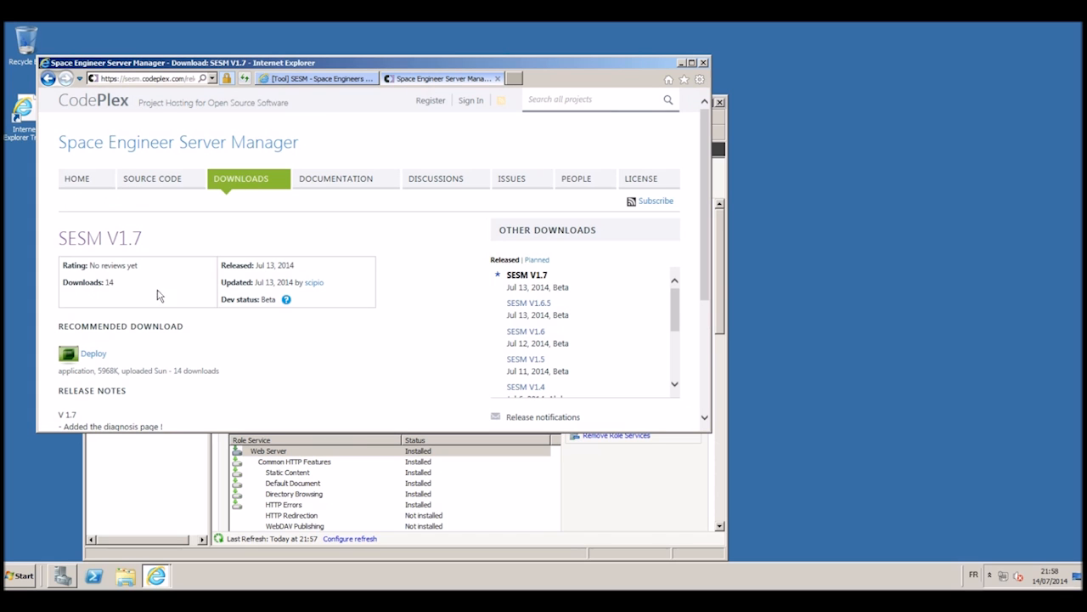
left_click(91, 355)
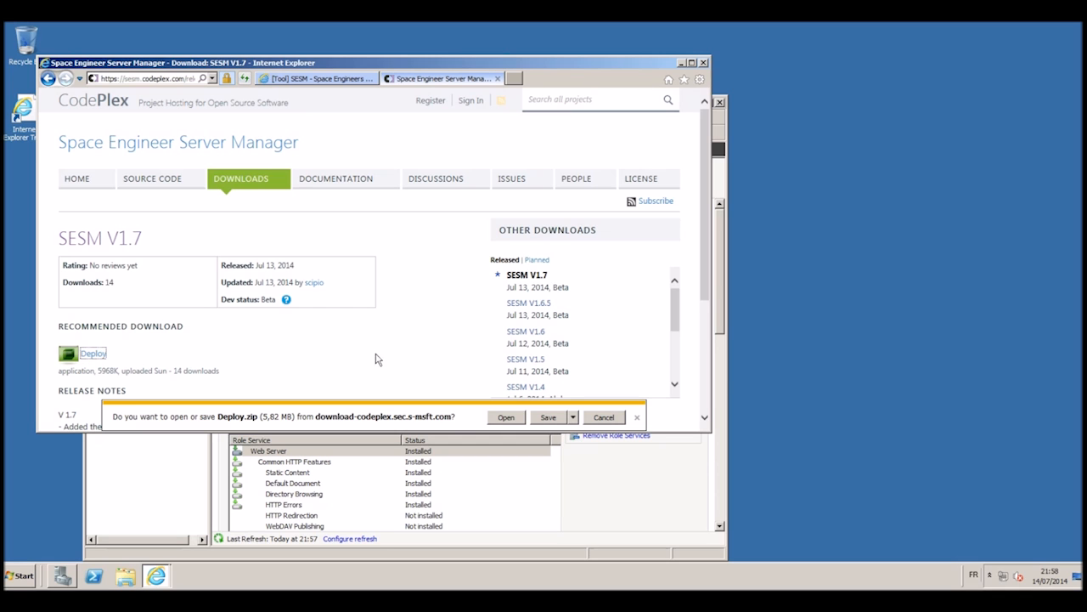
left_click(557, 420)
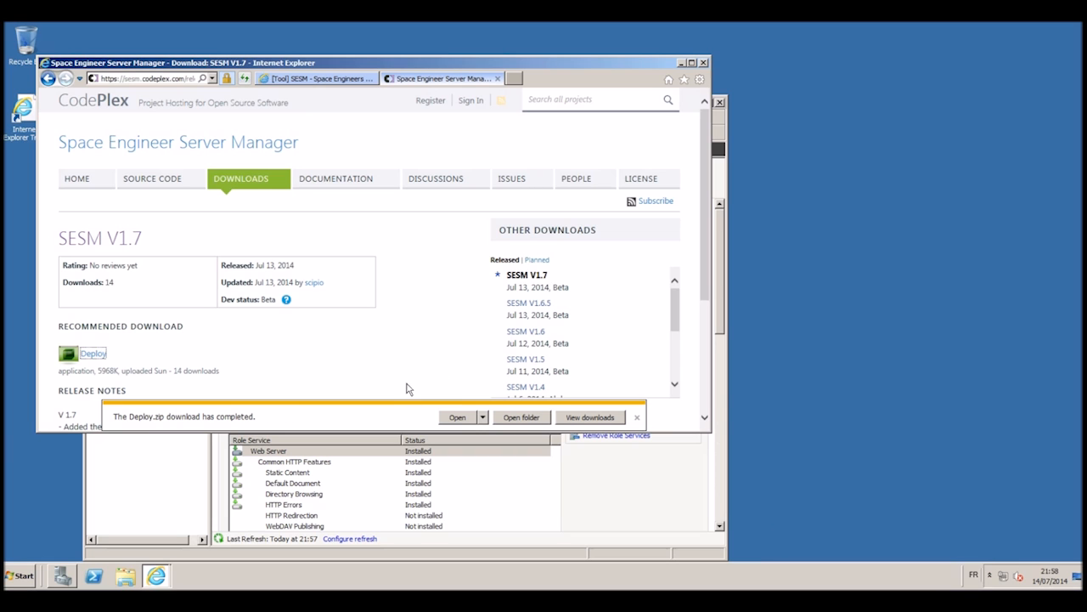
Open the downloaded Deploy.zip and extract all its files to C:\Users\Administrator\Downloads\Deploy
left_click(457, 417)
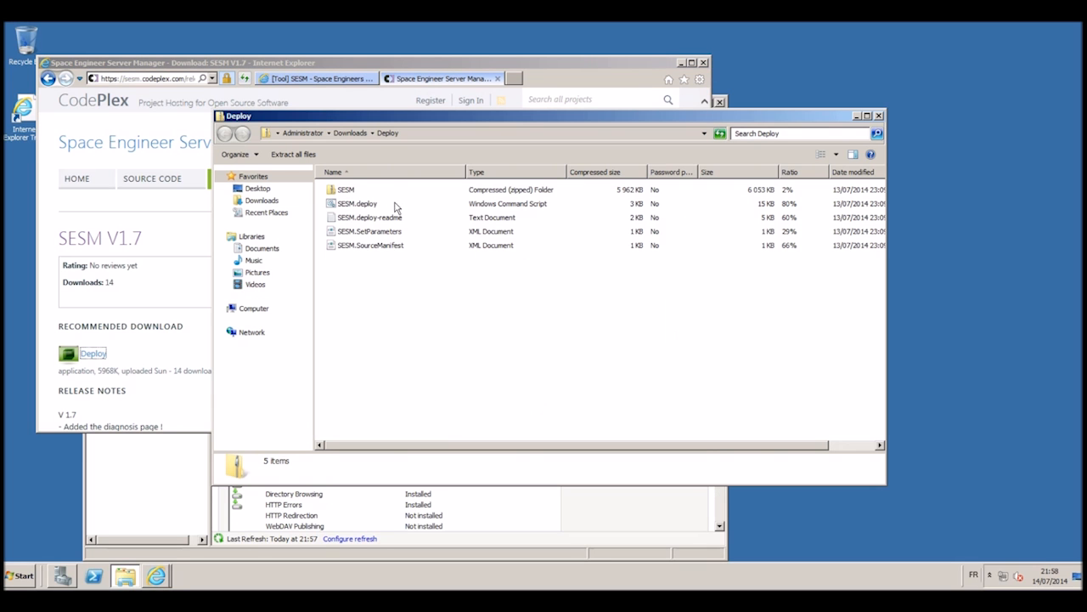
left_click(293, 154)
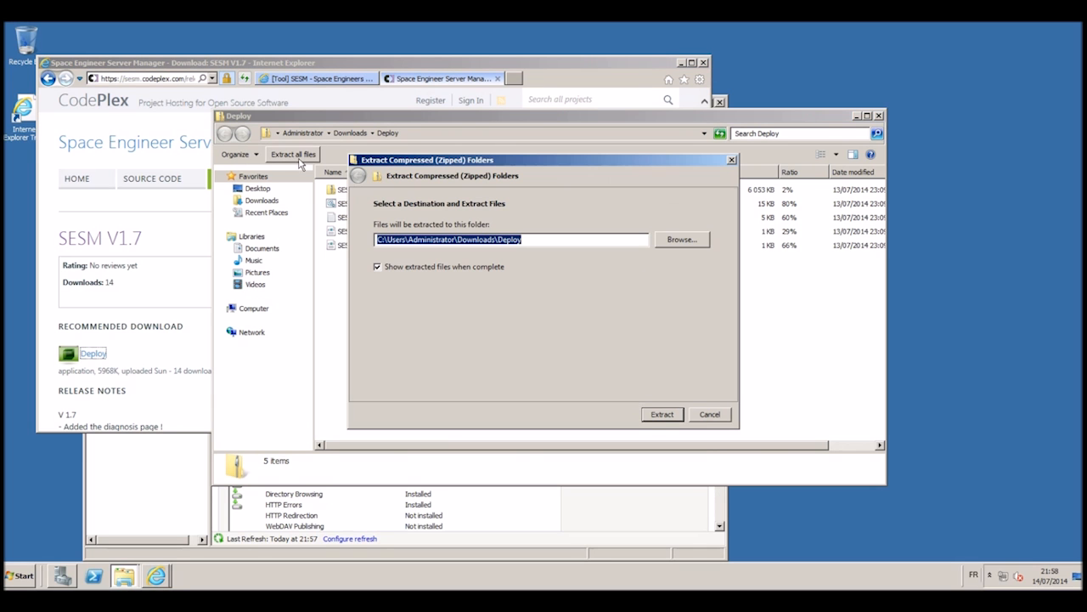
left_click(662, 420)
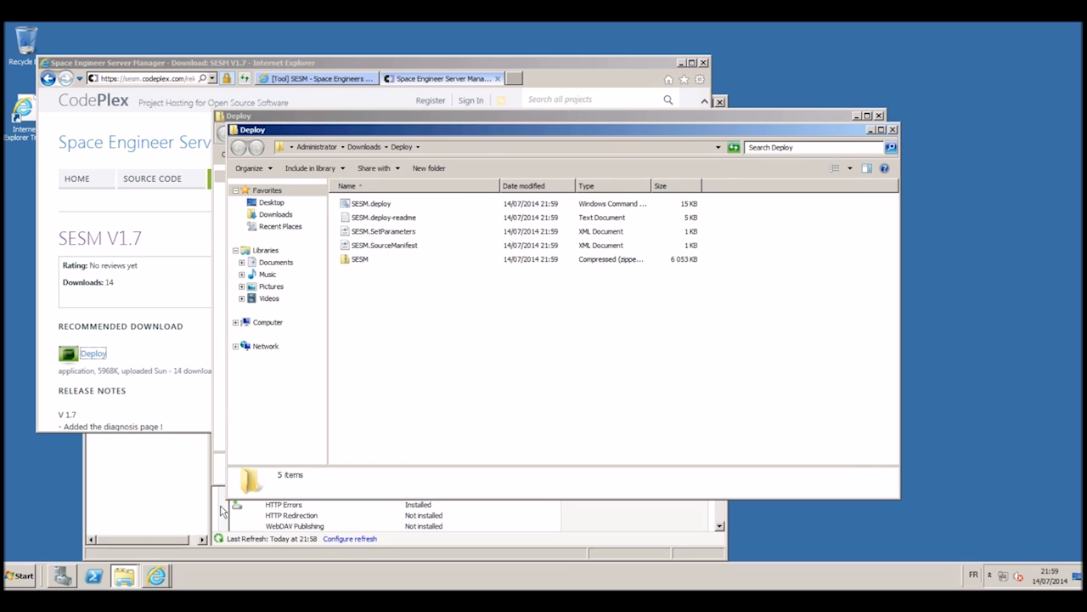
In Server Manager, open IIS Manager under the Web Server (IIS) role and display the server's application pools
left_click(62, 577)
left_click(93, 158)
left_click(145, 168)
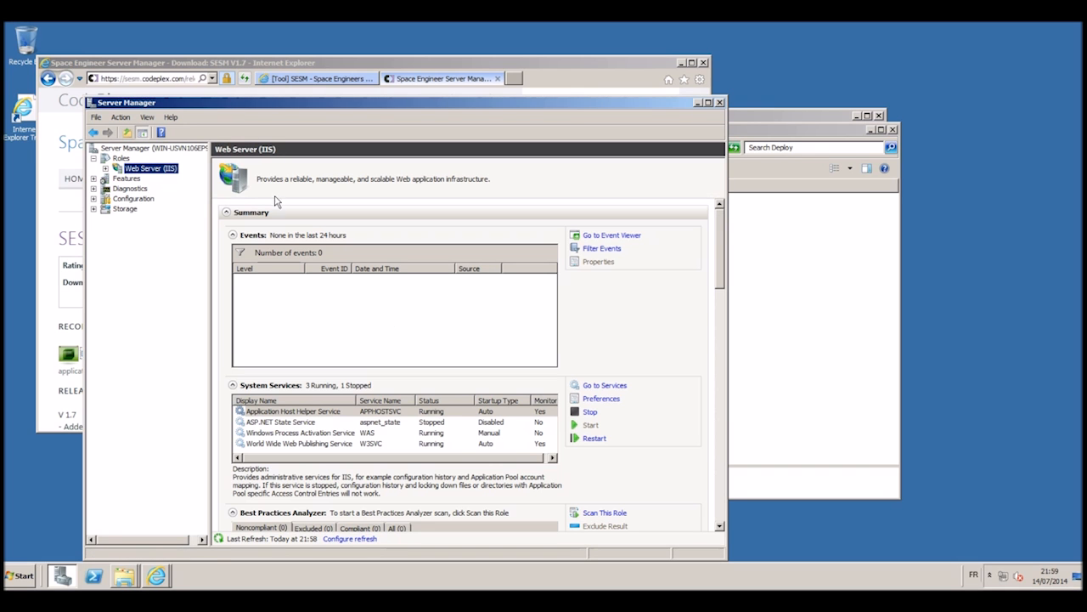
left_click(105, 168)
left_click(169, 179)
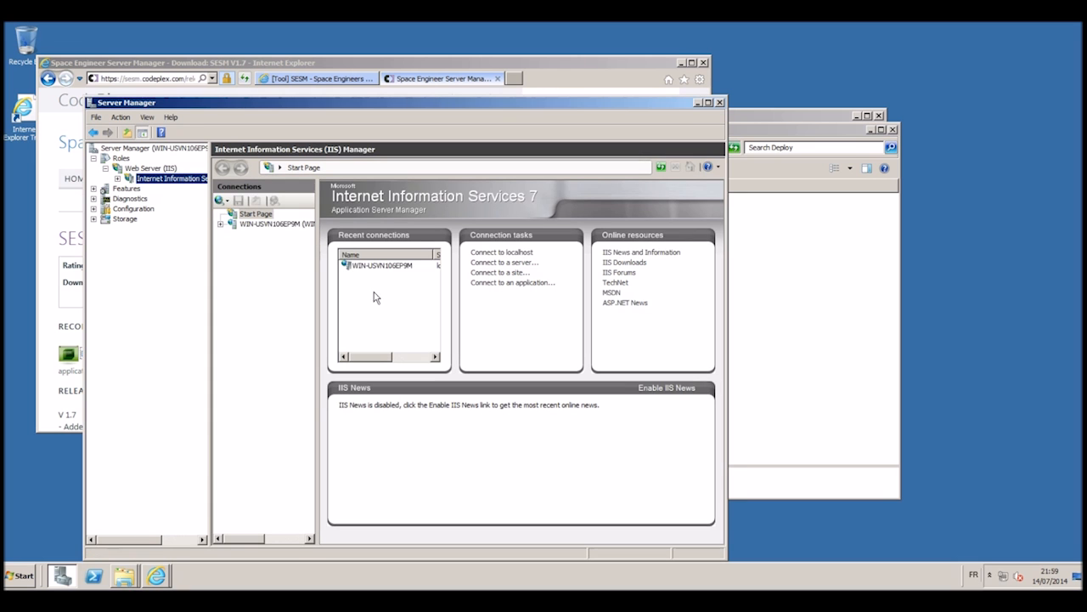
left_click(230, 224)
left_click(257, 234)
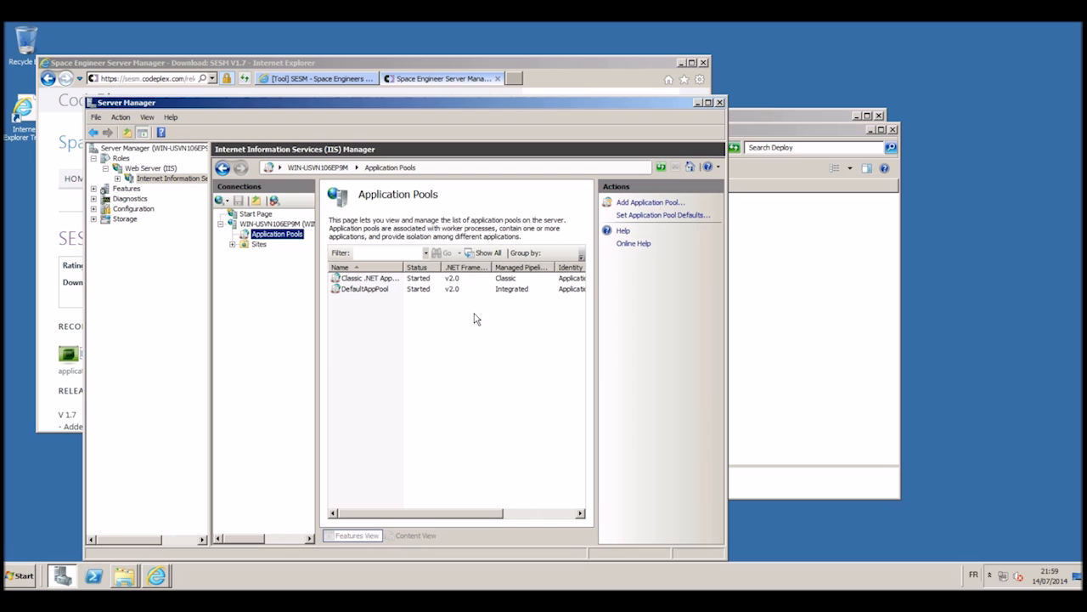
Copy the command C:\Windows\Microsoft.NET\Framework\v4.0.30319\aspnet_regiis.exe -ir from the SESM forum topic's installation instructions
left_click(322, 81)
scroll(450, 325, "down", 15)
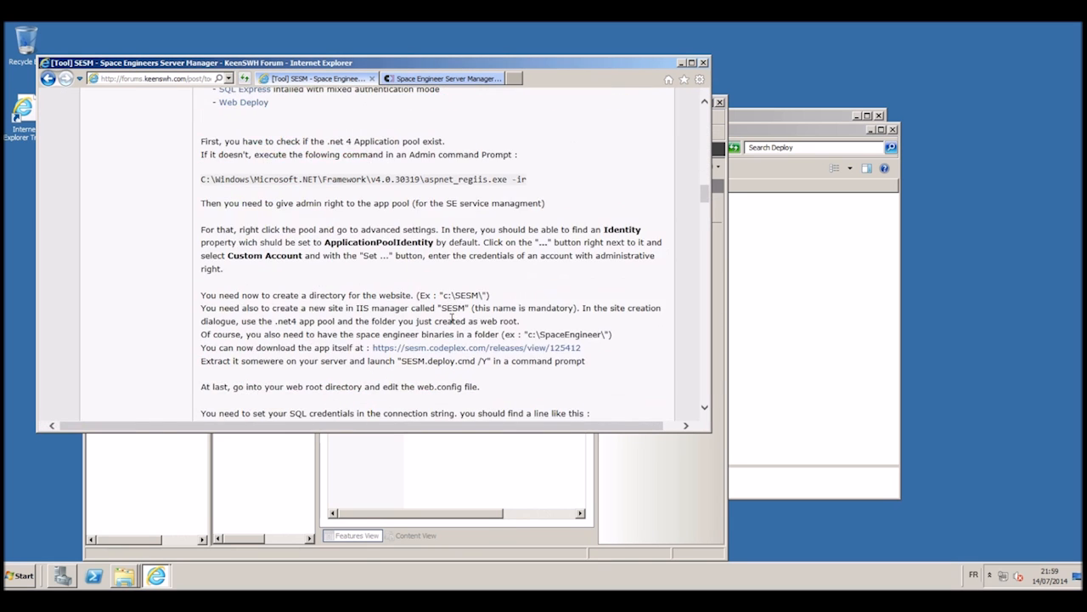
scroll(452, 321, "up", 1)
left_click_drag(527, 231, 203, 232)
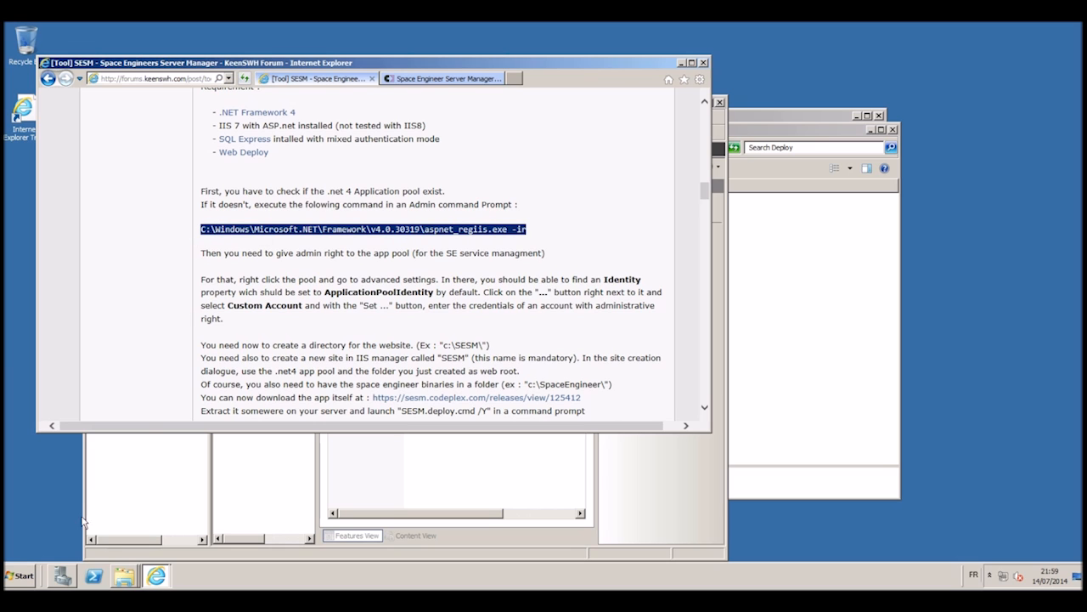
Open Command Prompt with administrator rights
right_click(30, 580)
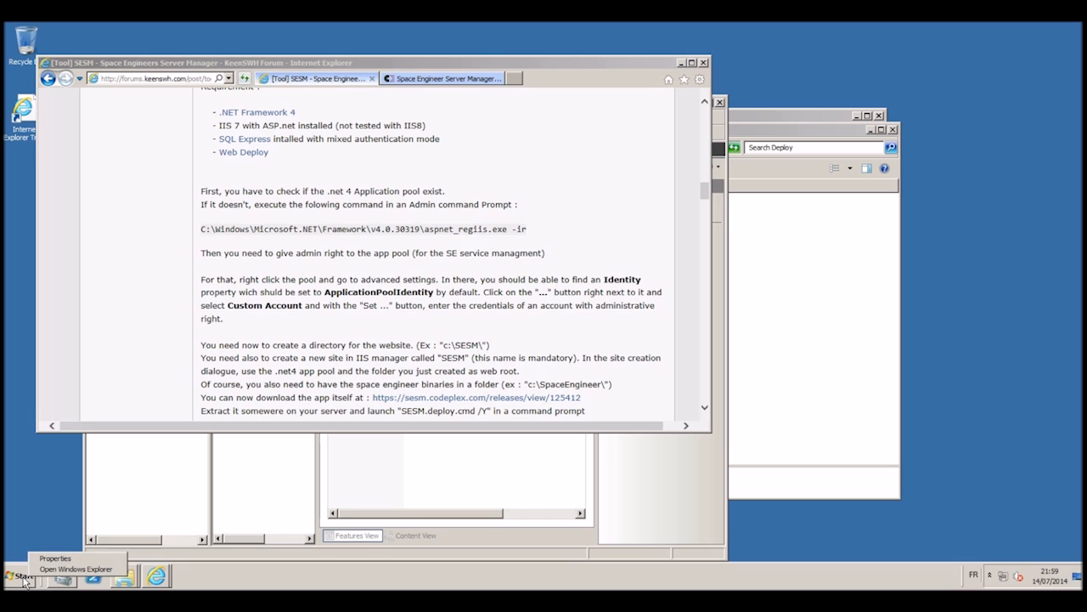
right_click(8, 582)
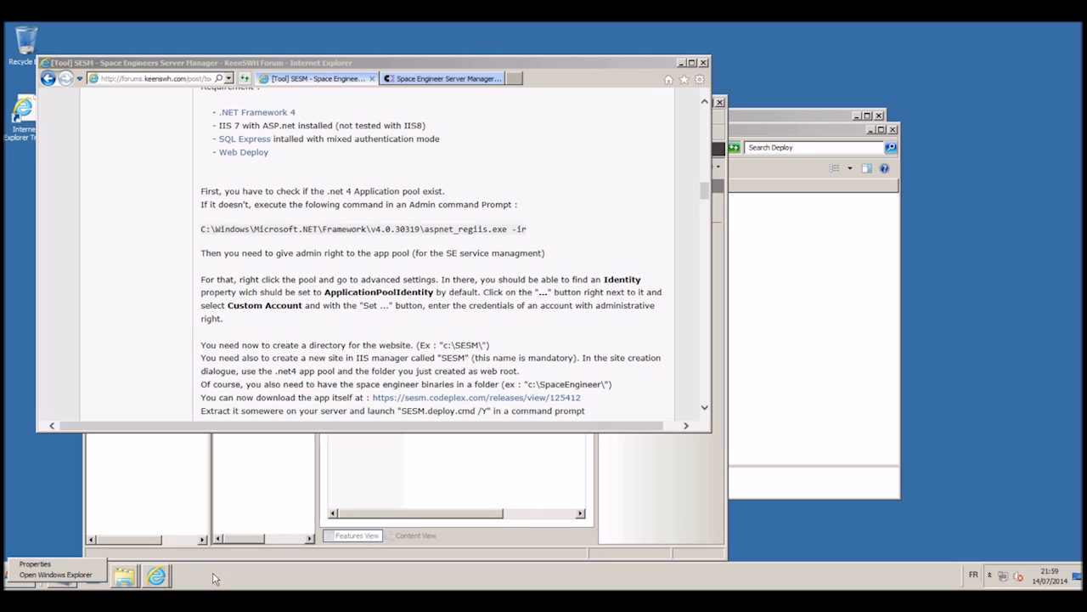
left_click(25, 586)
left_click(25, 586)
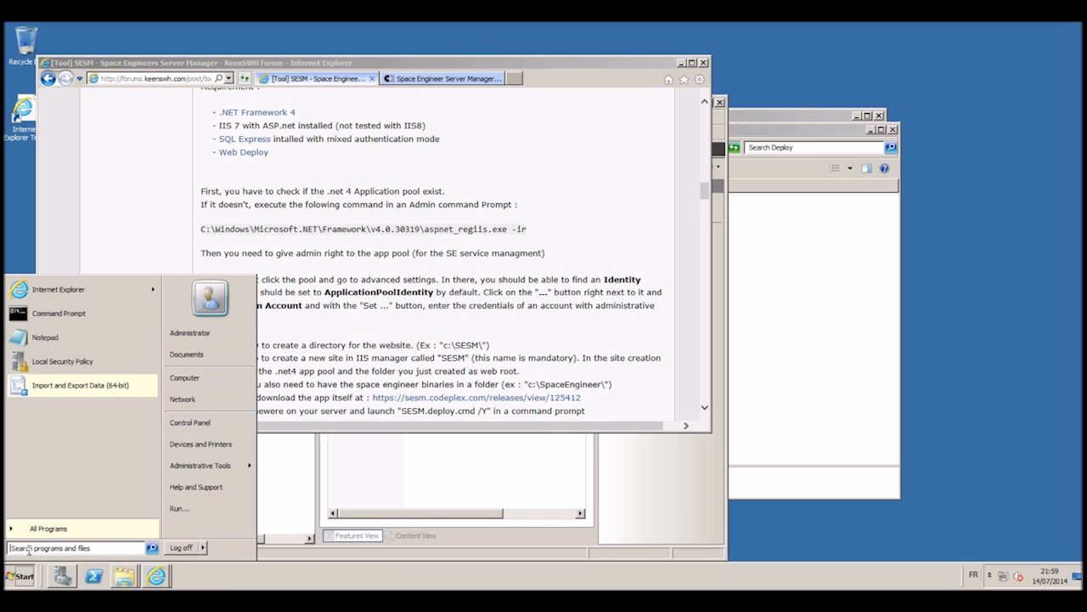
right_click(27, 336)
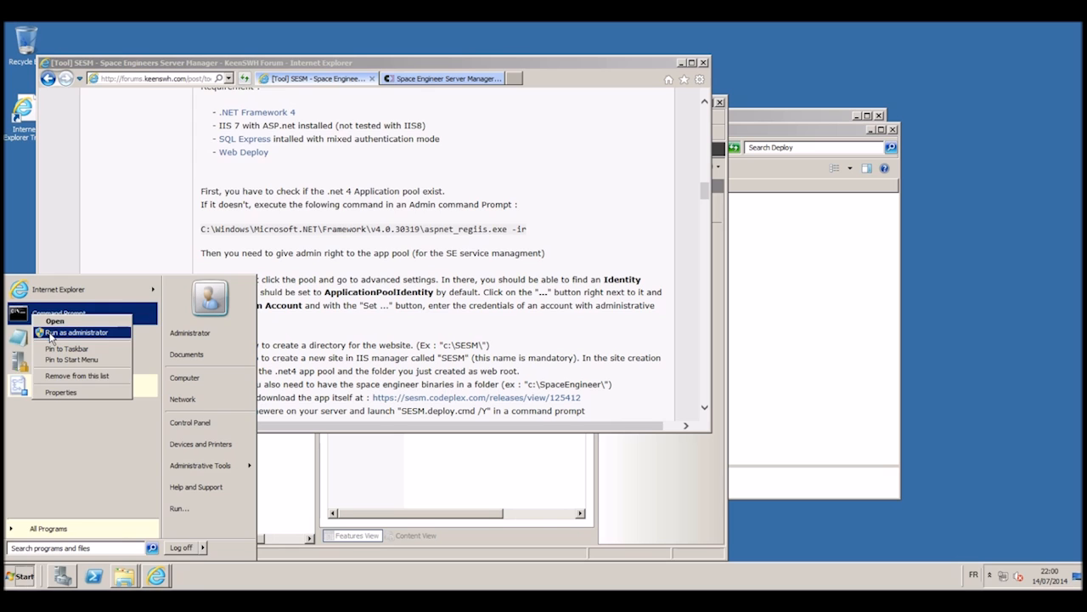
left_click(51, 335)
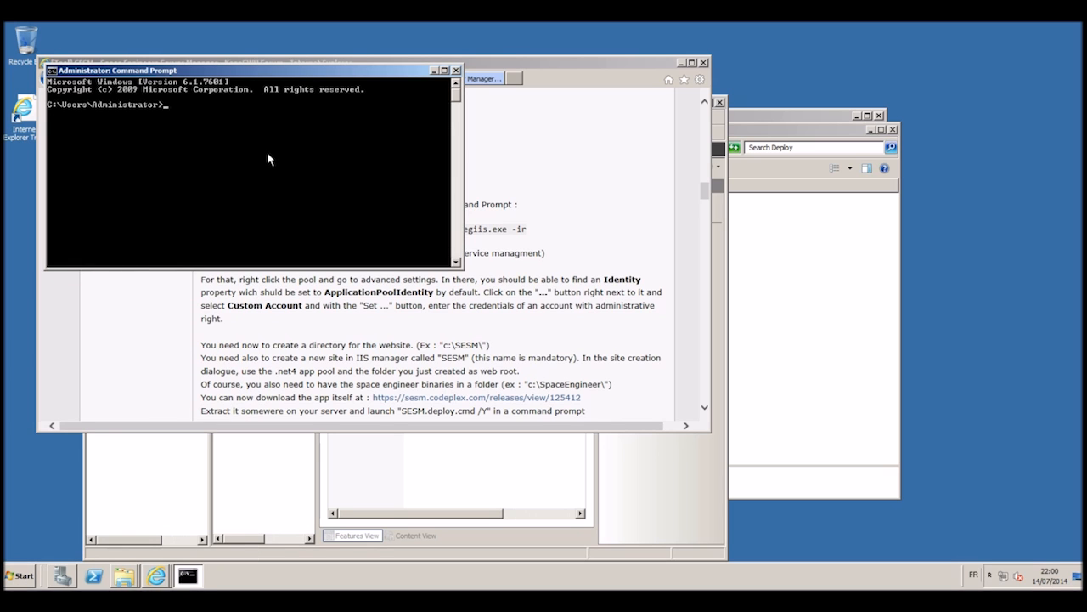
Run the copied aspnet_regiis.exe -ir command to install ASP.NET 4 in IIS, and close the command prompt
right_click(266, 153)
left_click(300, 182)
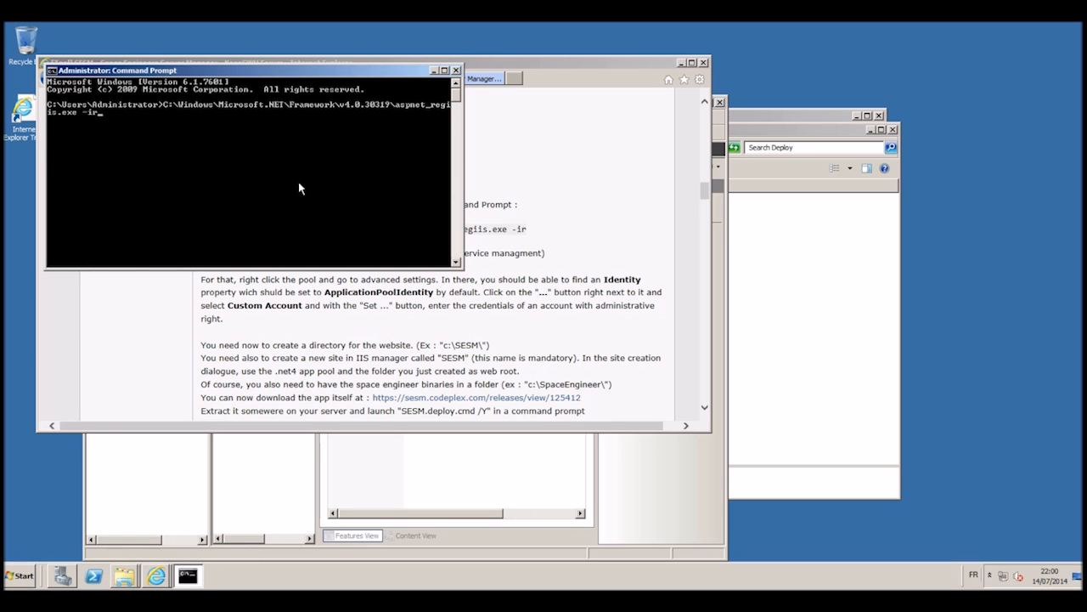
key("Return")
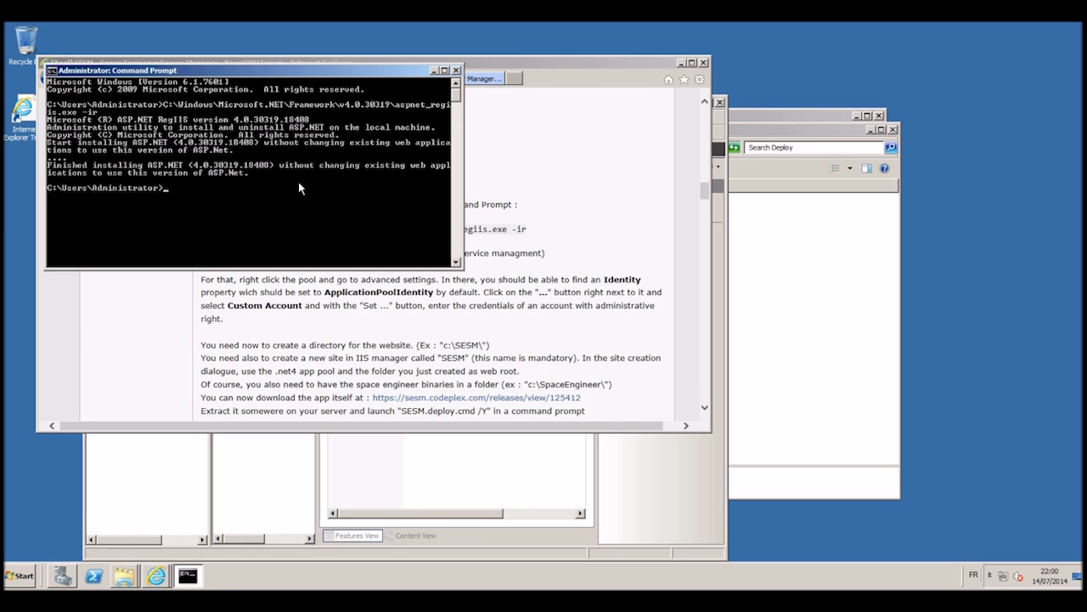
left_click(456, 70)
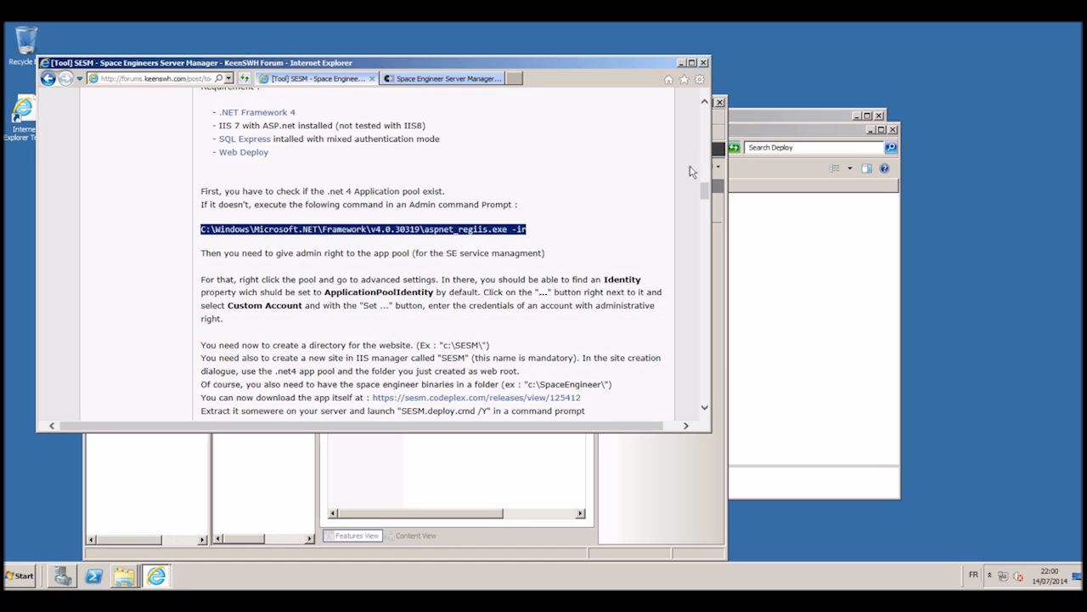
Switch back to Server Manager and reload the server's application pools in IIS Manager
left_click(651, 478)
left_click(253, 224)
left_click(275, 235)
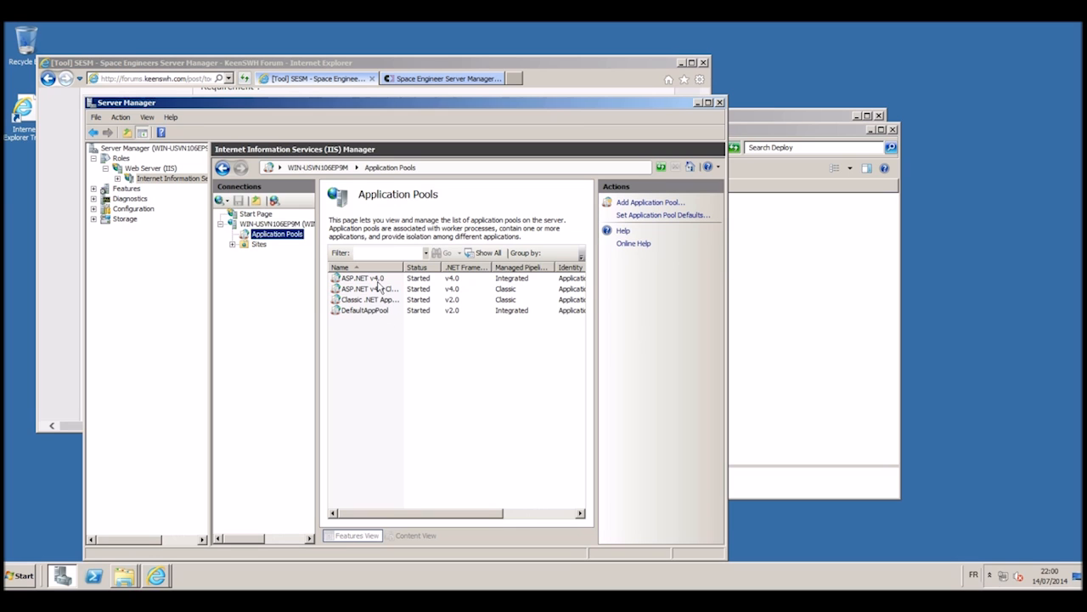
Set the ASP.NET v4.0 application pool's identity to the custom account Administrator, entering and confirming the account password
right_click(383, 283)
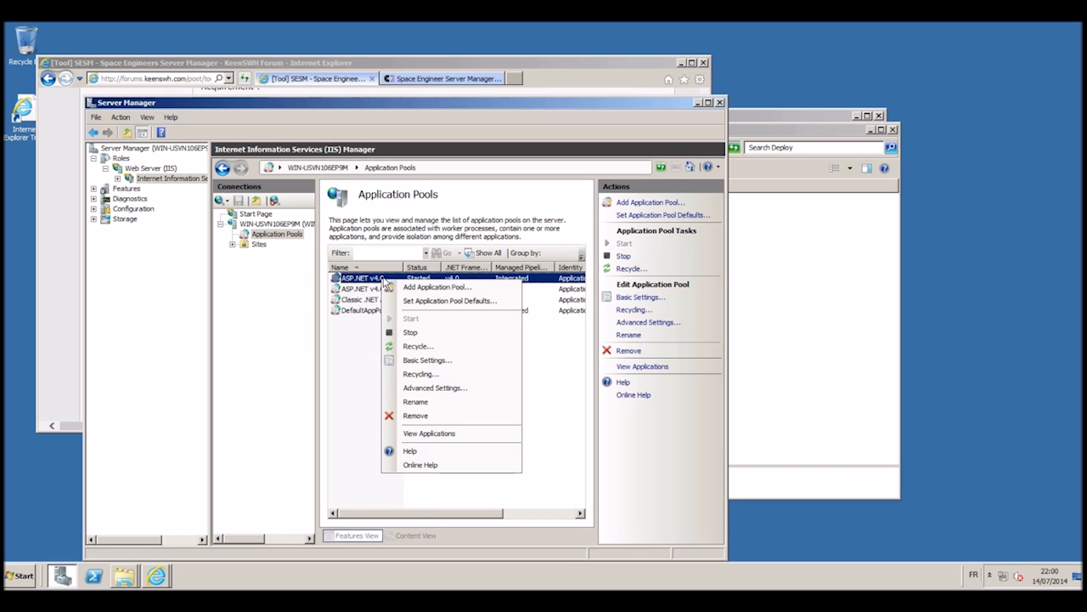
left_click(476, 392)
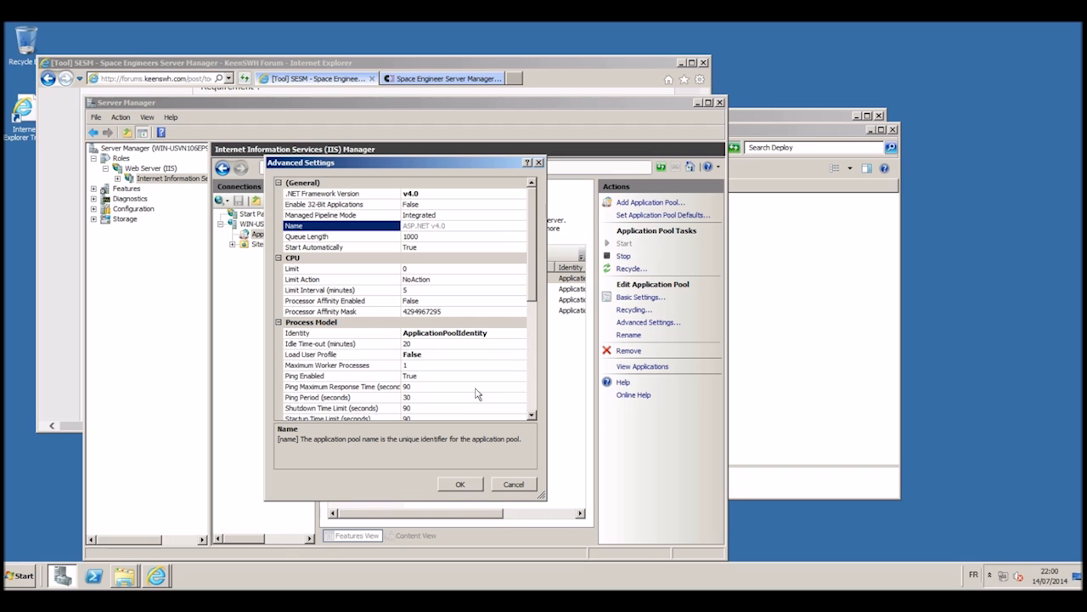
left_click_drag(533, 303, 533, 334)
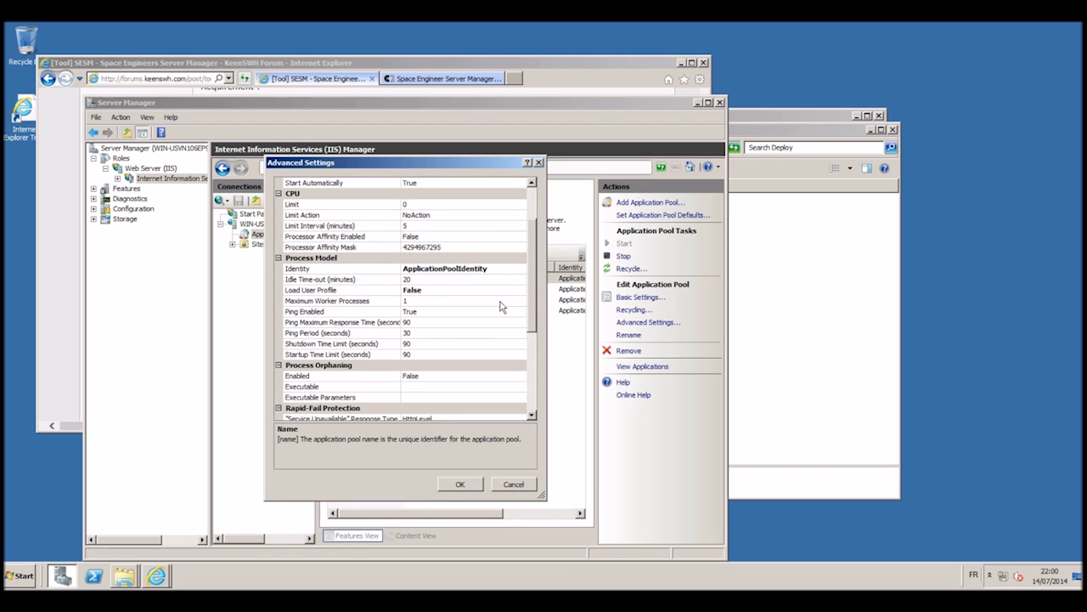
left_click(428, 270)
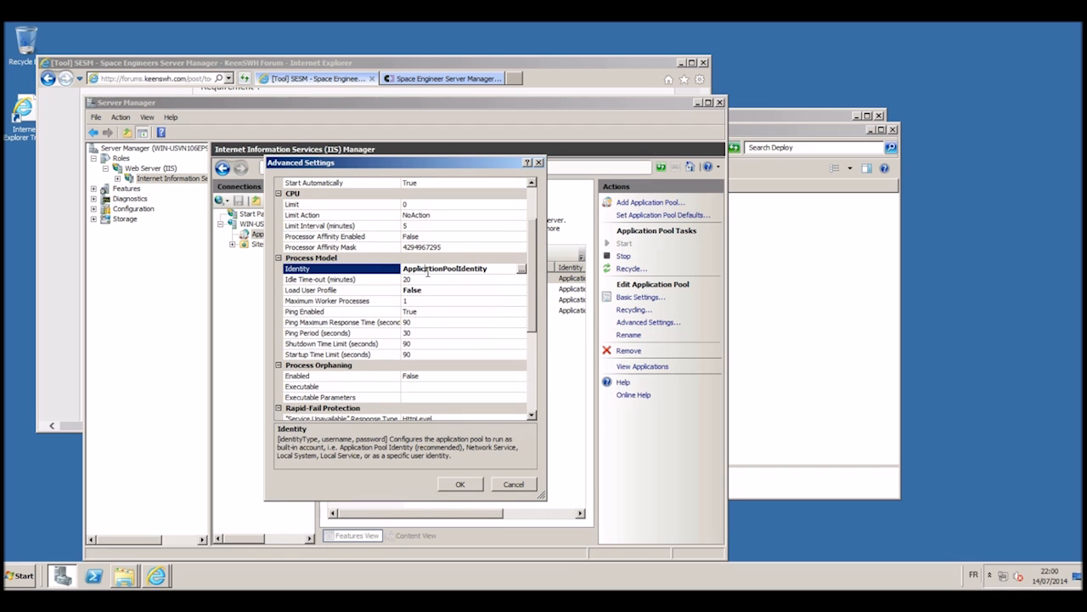
left_click(522, 270)
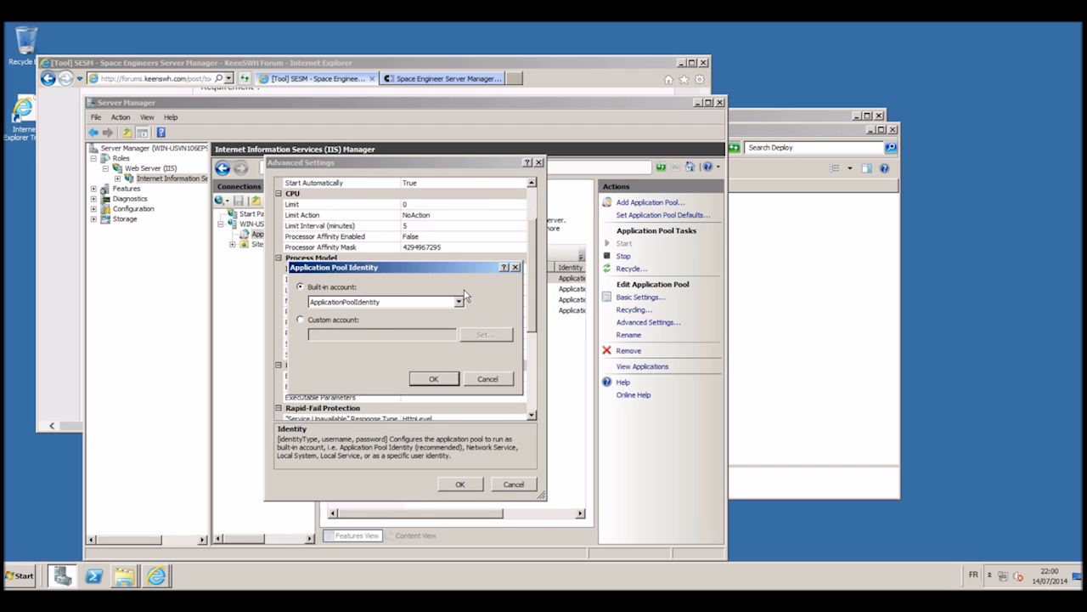
left_click(346, 323)
left_click(482, 338)
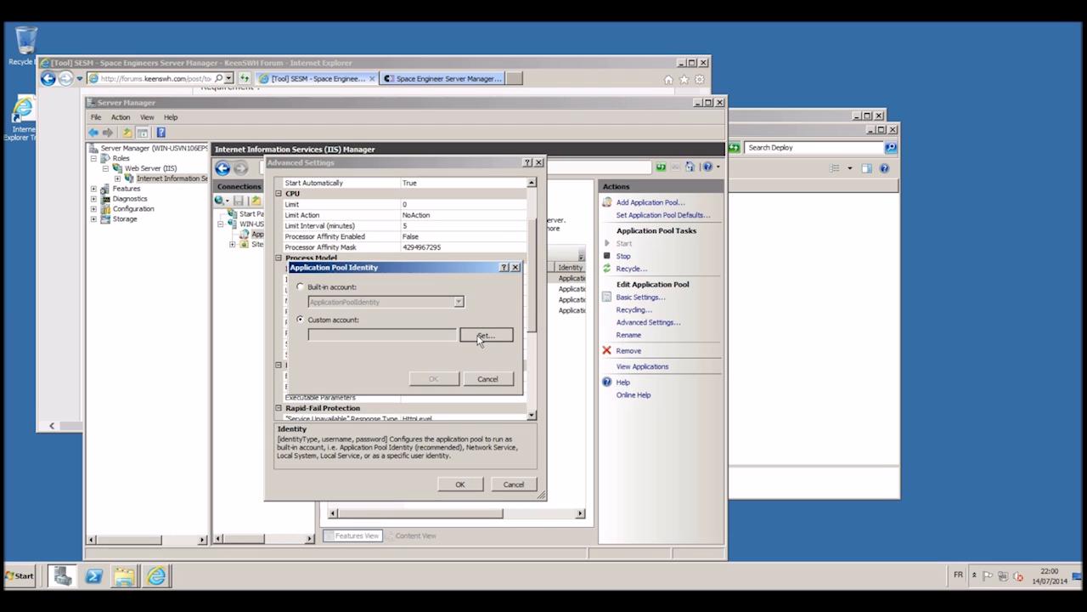
type("Administrator")
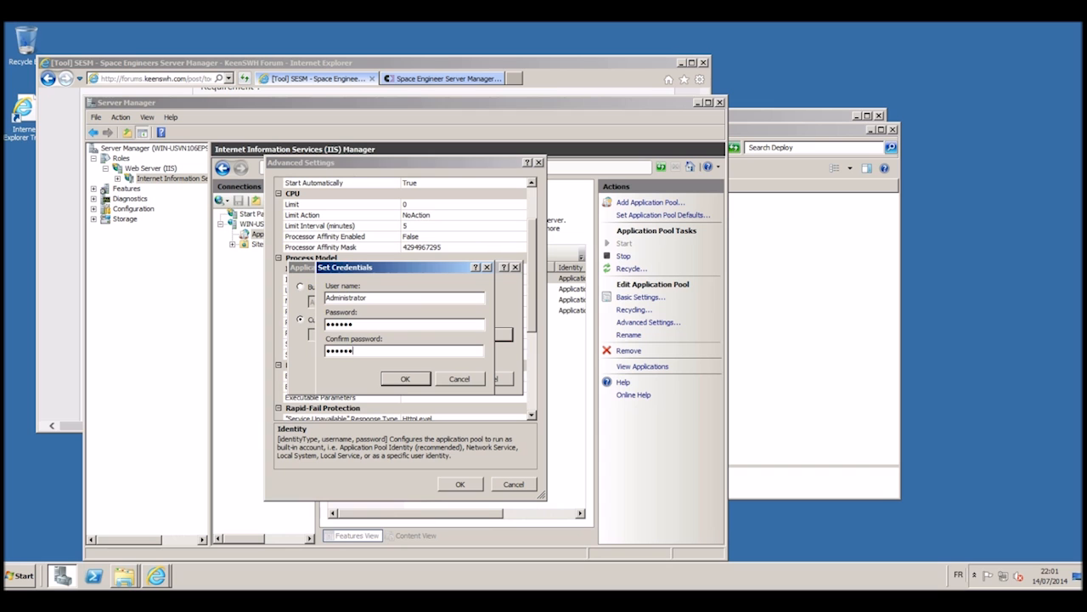
left_click(405, 379)
left_click(446, 382)
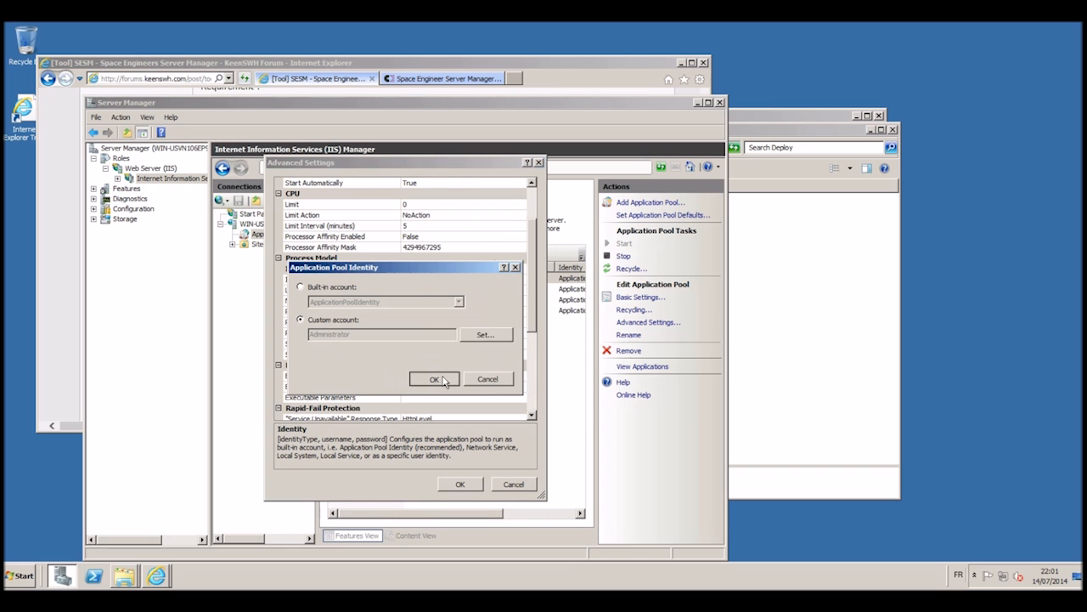
left_click(463, 483)
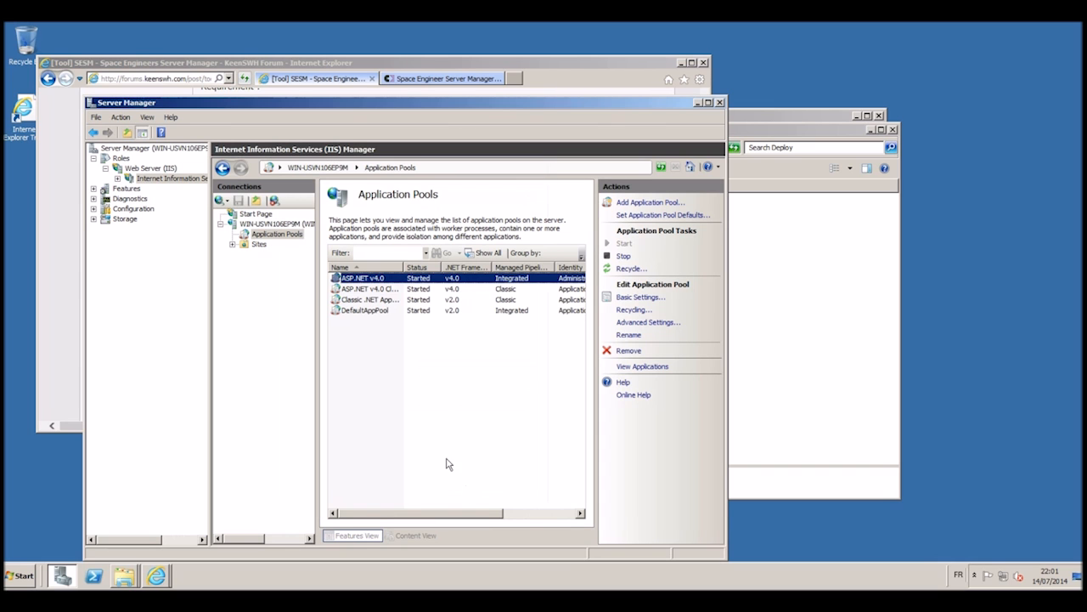
Start adding a web site under Sites, named SESM and using the ASP.NET v4.0 application pool
left_click(231, 245)
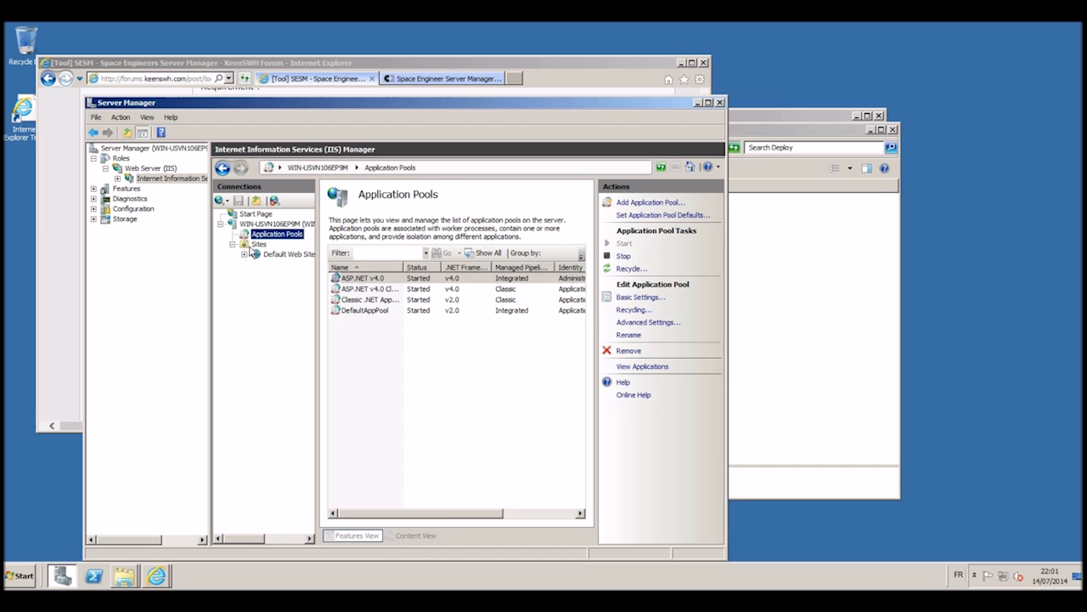
right_click(259, 245)
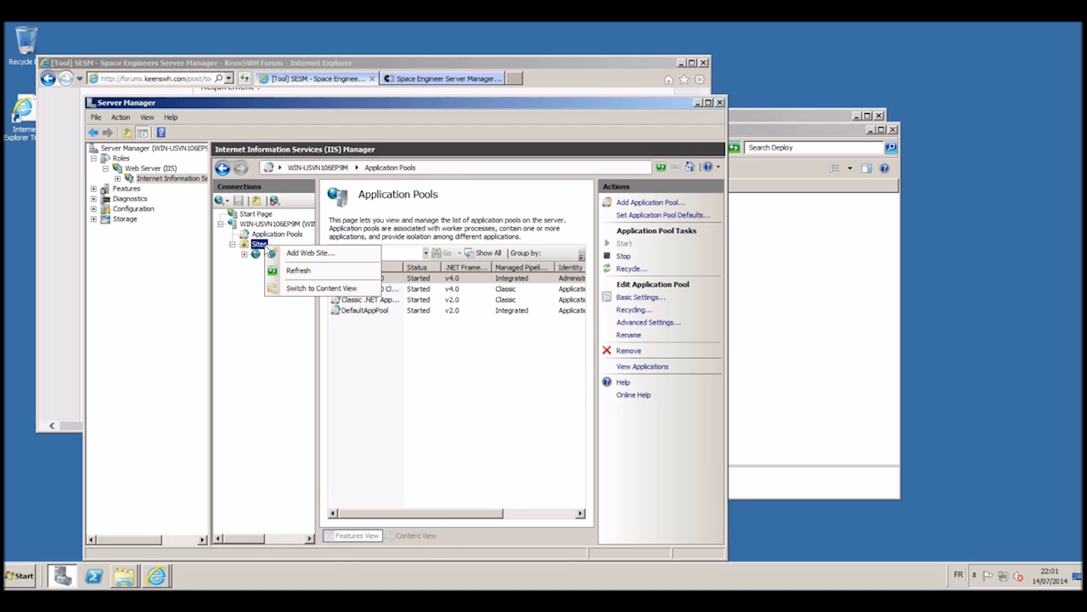
left_click(288, 254)
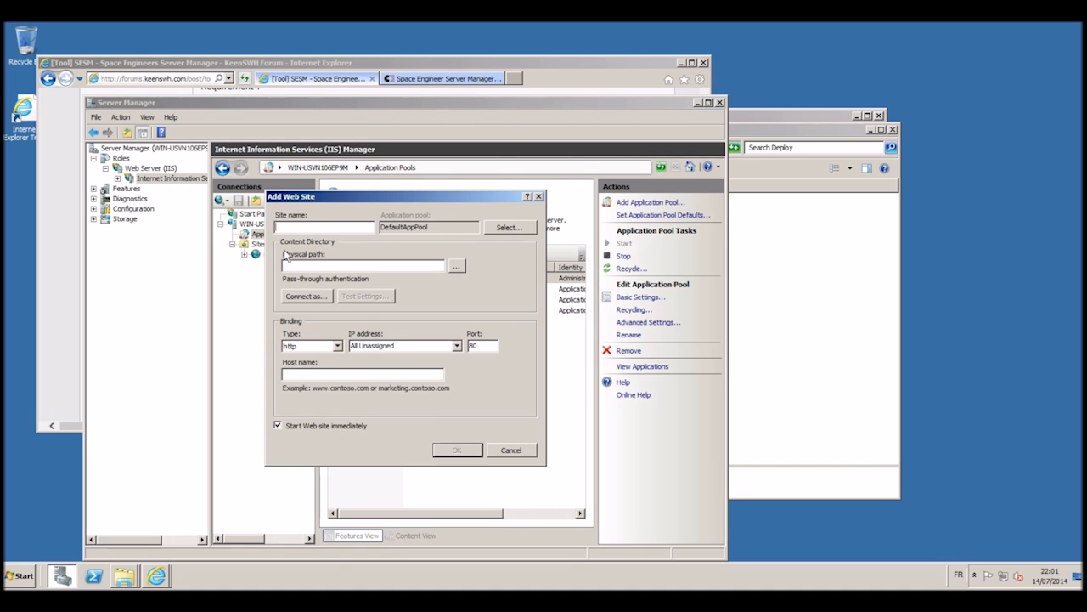
type("SESM")
left_click(503, 229)
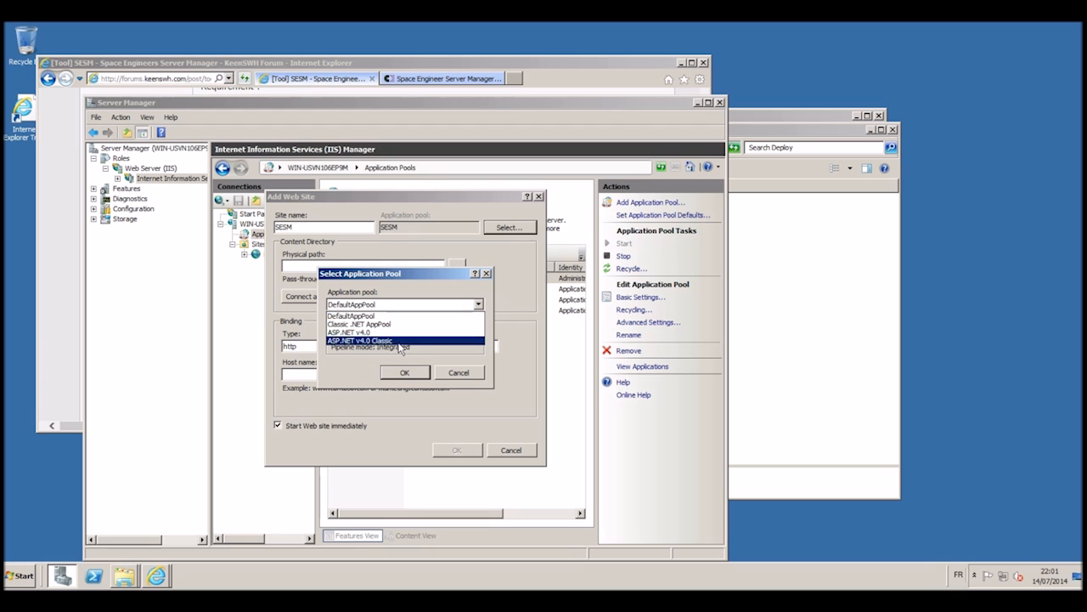
left_click(365, 332)
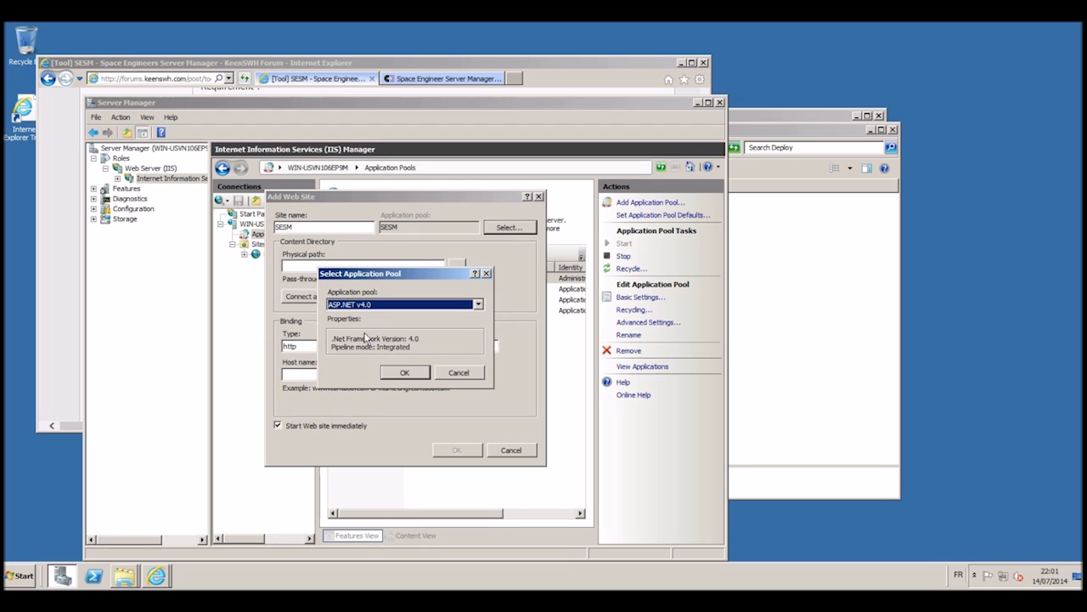
left_click(404, 372)
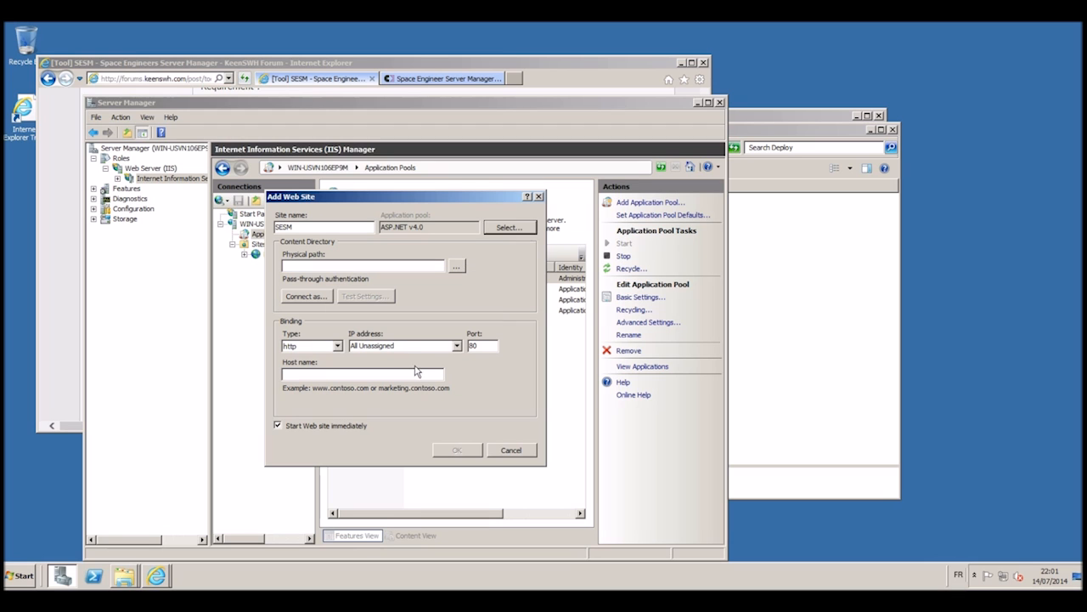
Create a SESM folder on Local Disk (C:) as the site's physical path and add the site, accepting the duplicate port 80 binding
left_click(456, 268)
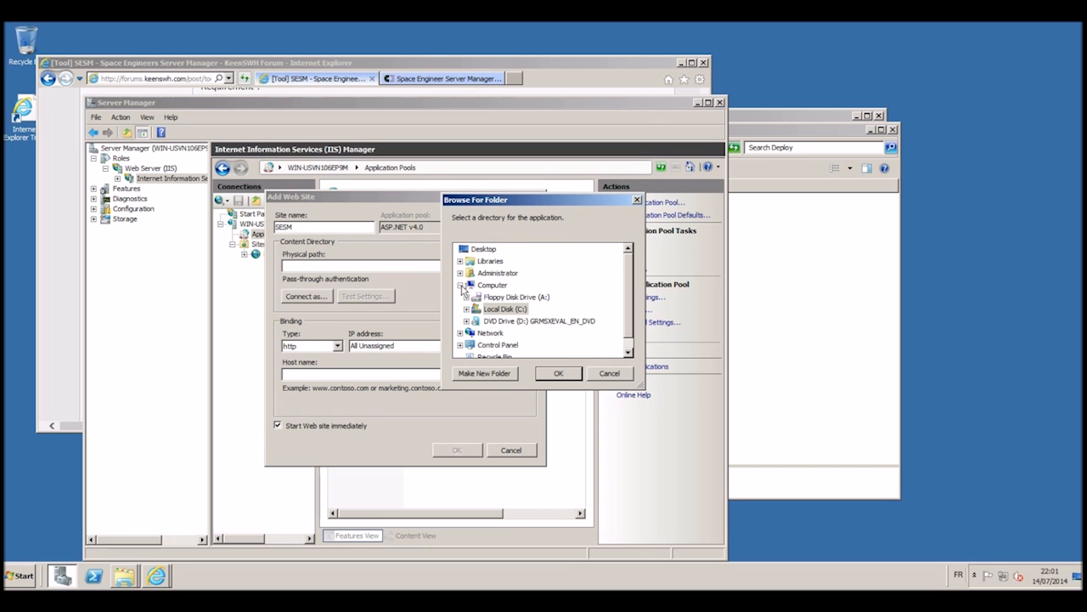
left_click(466, 309)
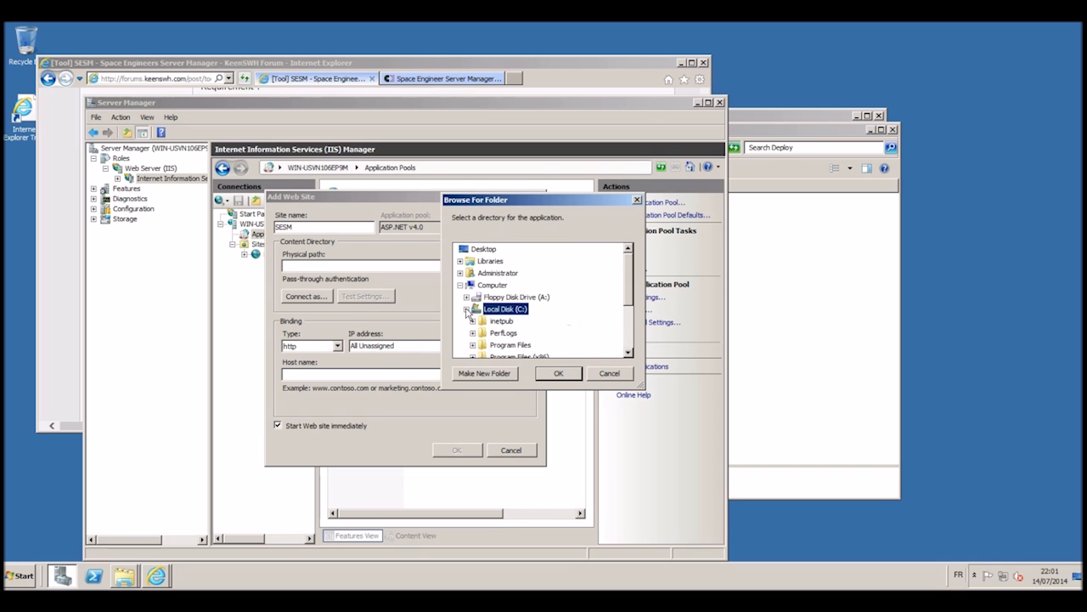
left_click(485, 375)
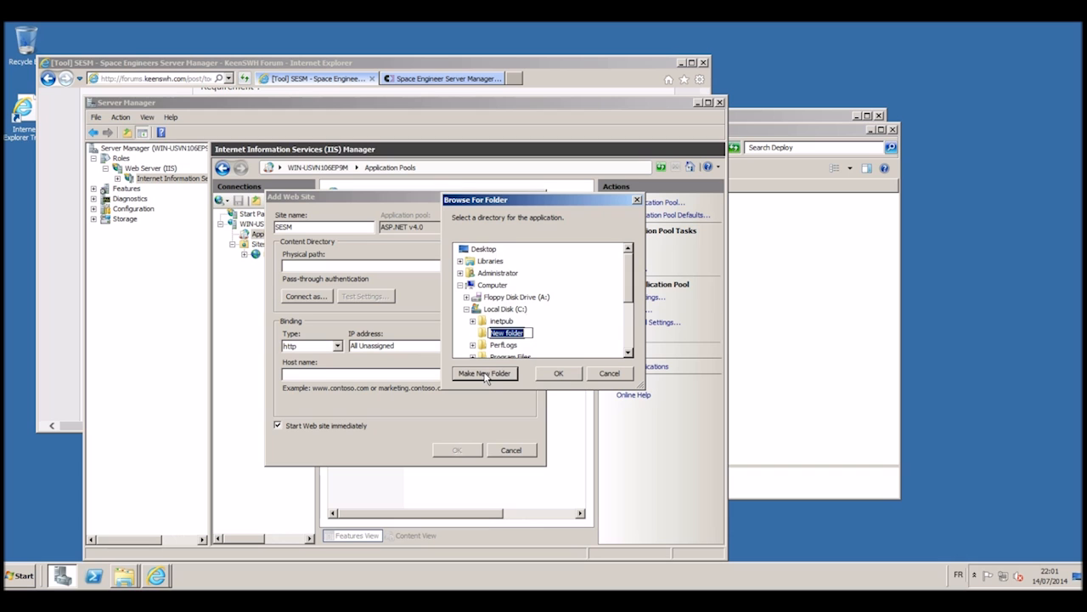
type("SESM")
key("Return")
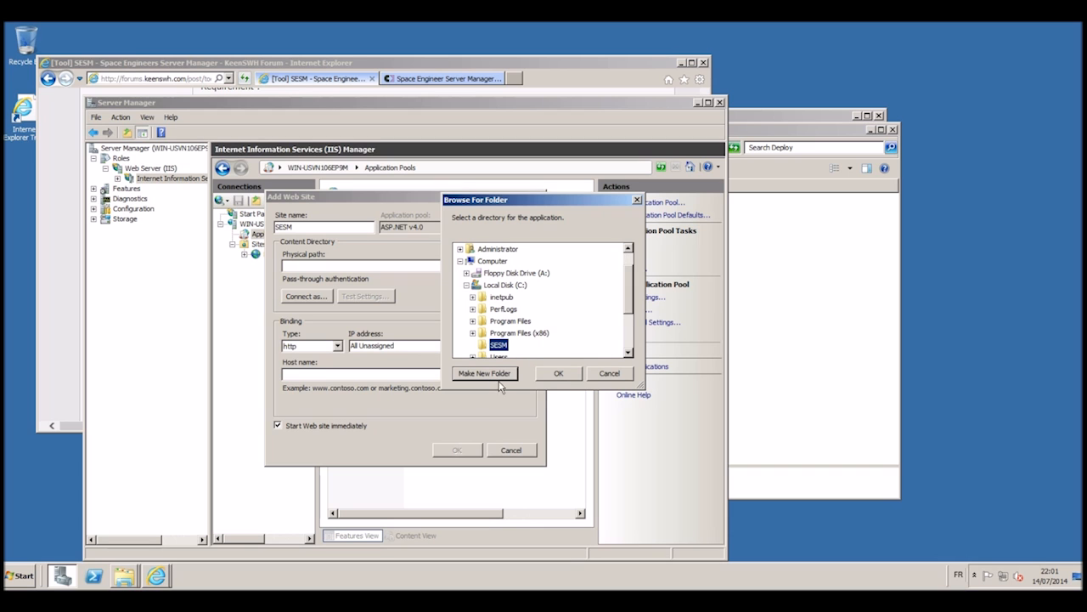
left_click(551, 373)
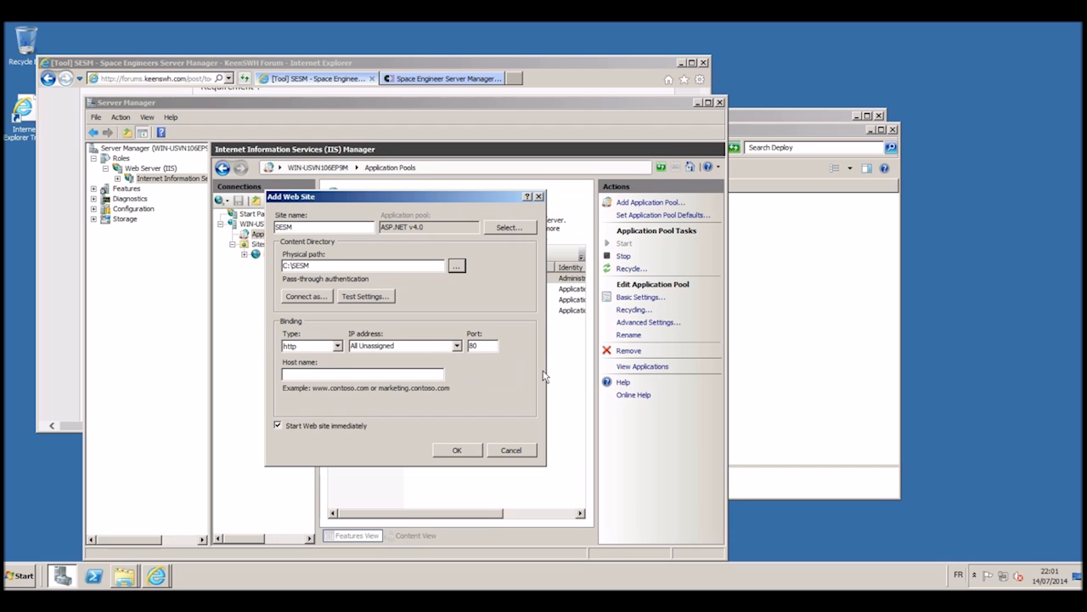
left_click(459, 451)
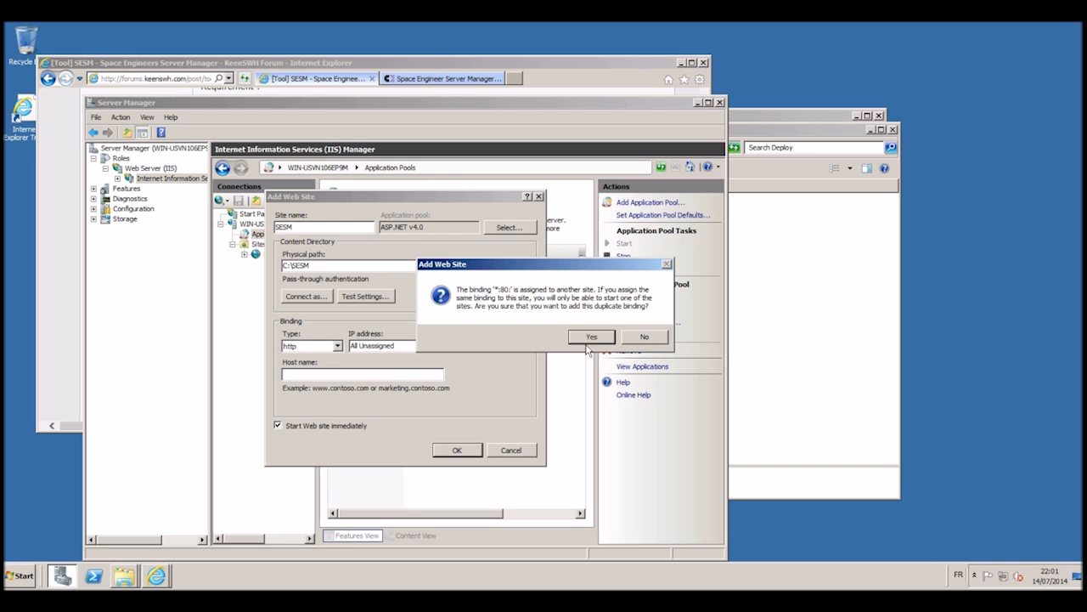
left_click(586, 341)
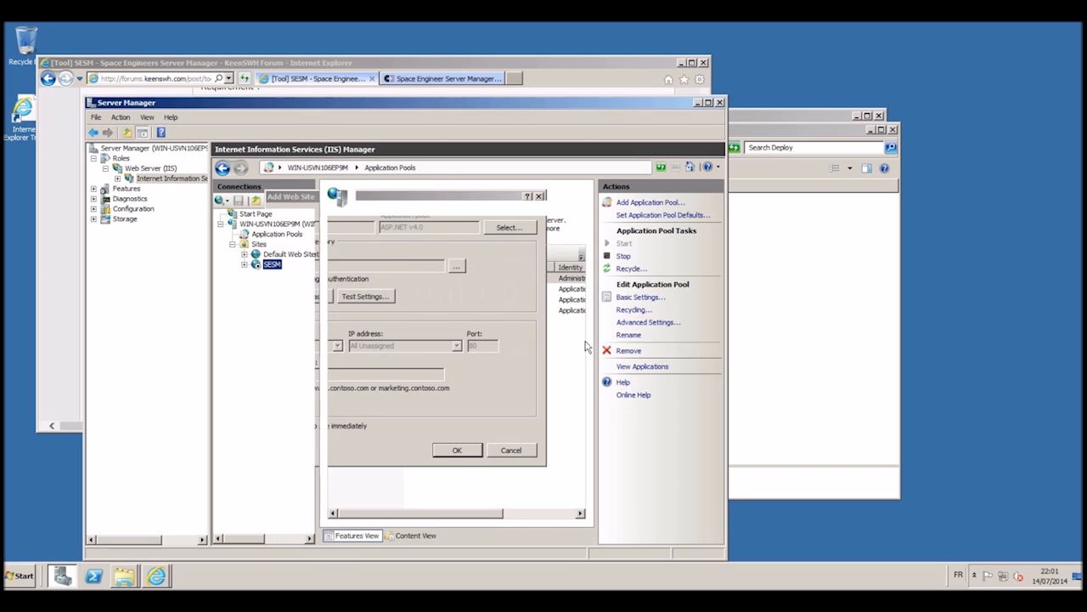
Stop the Default Web Site
right_click(276, 255)
mouse_move(365, 344)
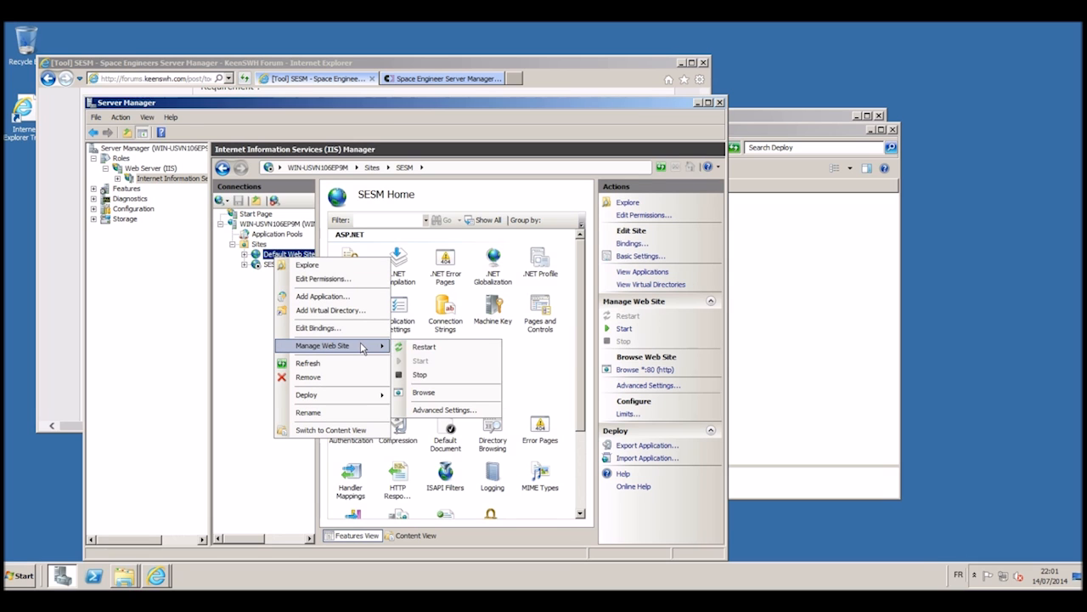
left_click(415, 382)
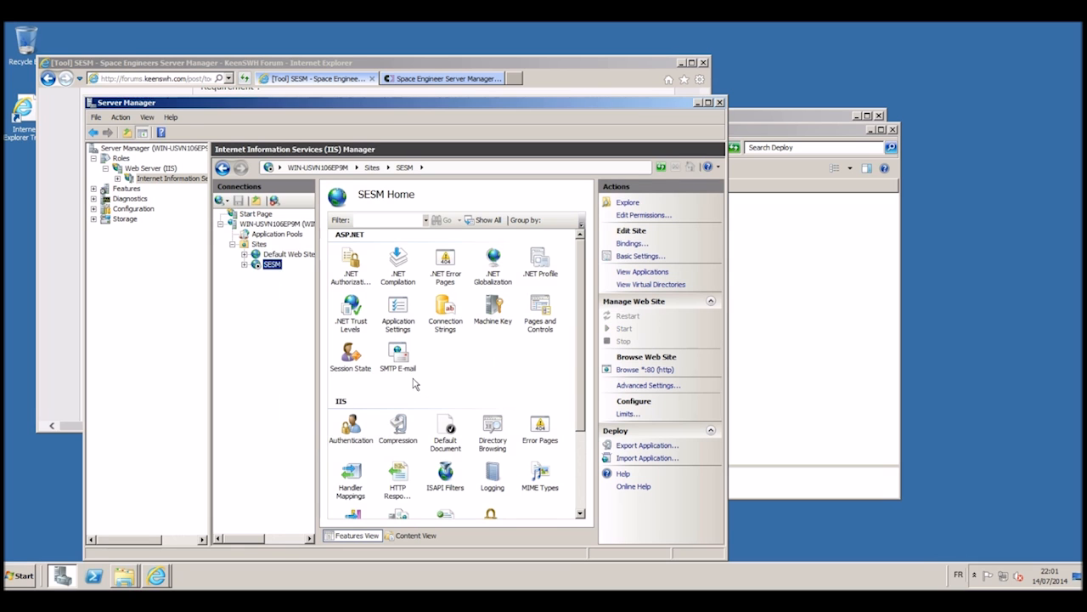
Start the SESM web site in IIS
right_click(271, 264)
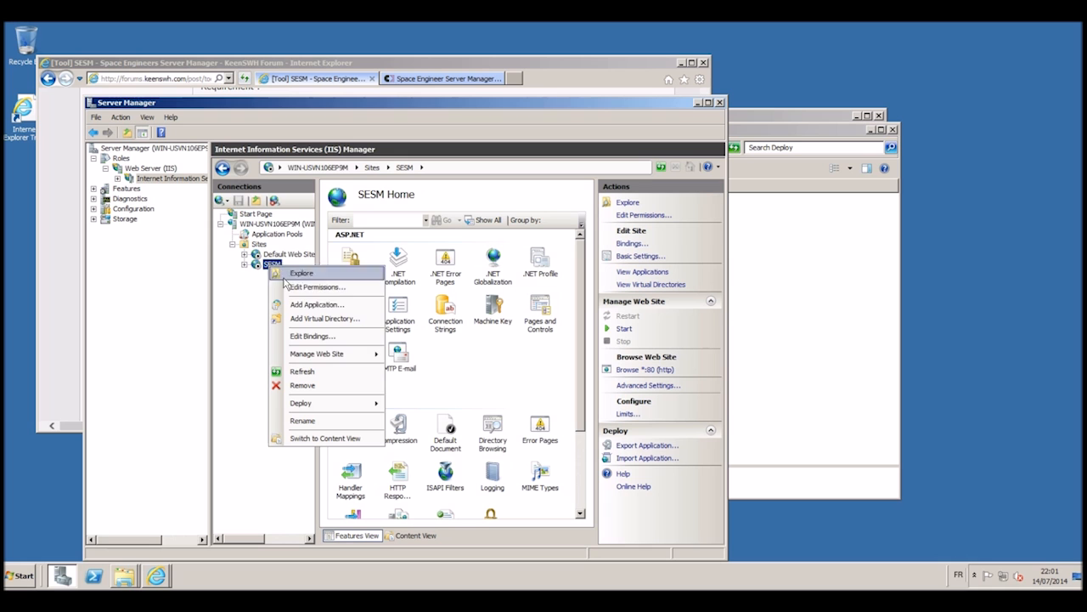
mouse_move(340, 353)
left_click(412, 371)
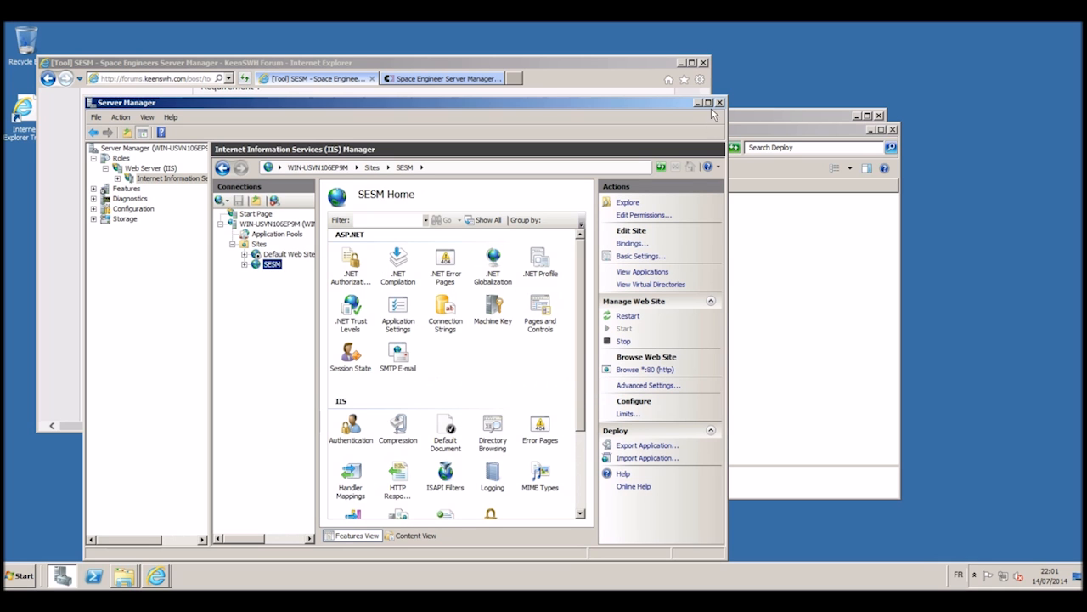
Deploy the SESM package by running "SESM.deploy.cmd /Y" from a command window in the extracted Deploy folder, and close the console
left_click(696, 103)
left_click(829, 337)
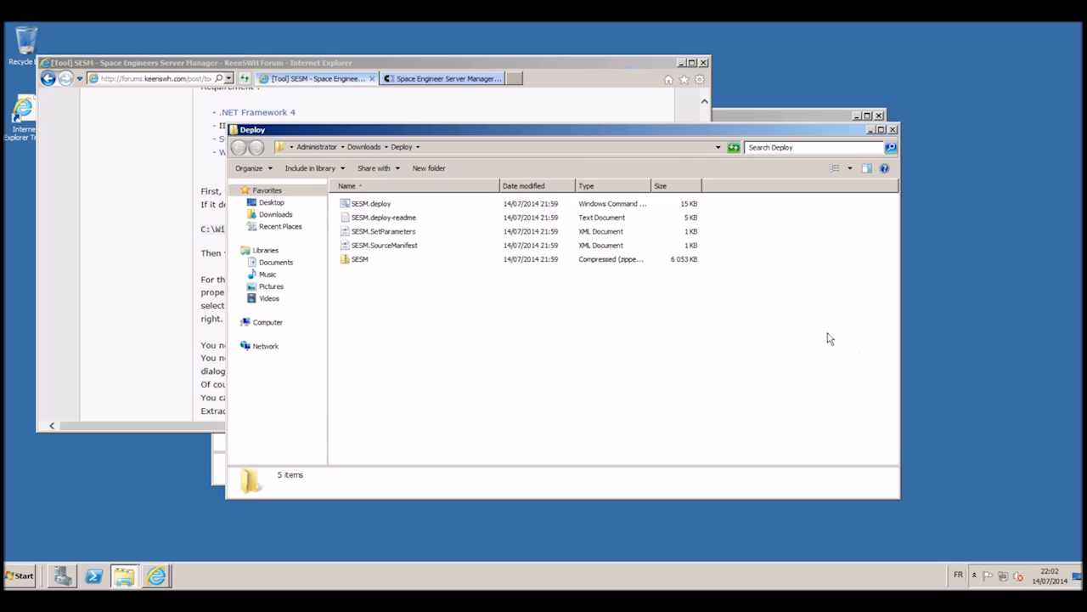
right_click(369, 309)
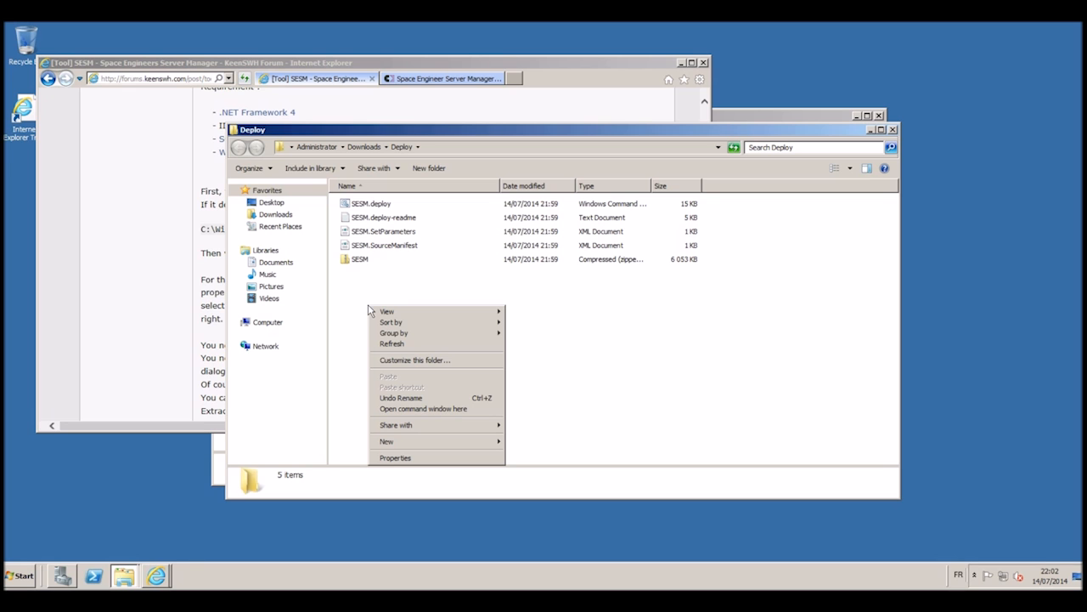
left_click(422, 408)
left_click_drag(361, 161, 568, 319)
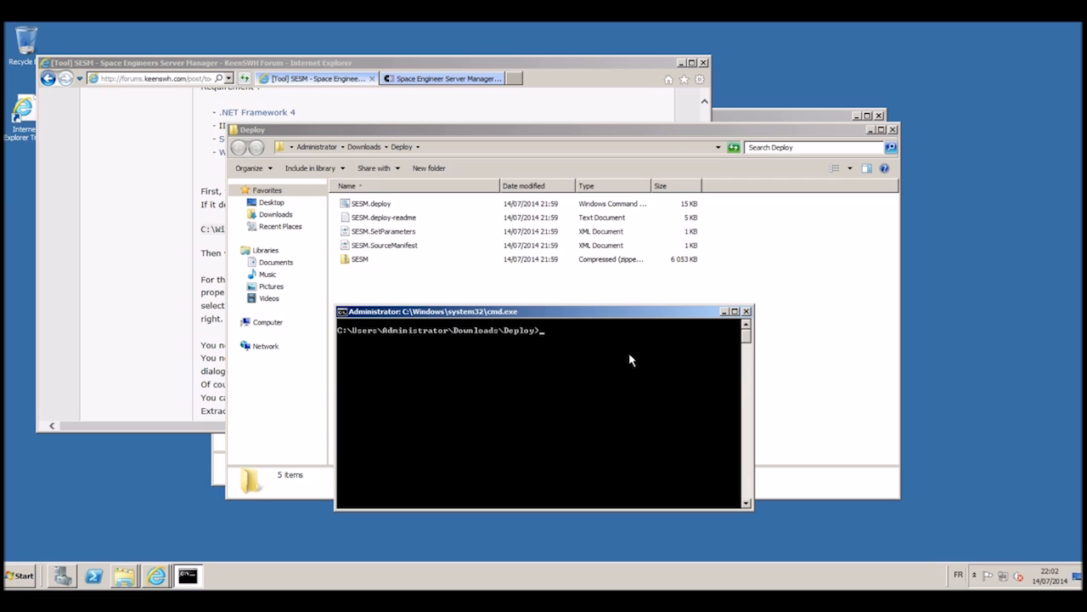
type("SESM.deploy.cmd /Y")
key("Return")
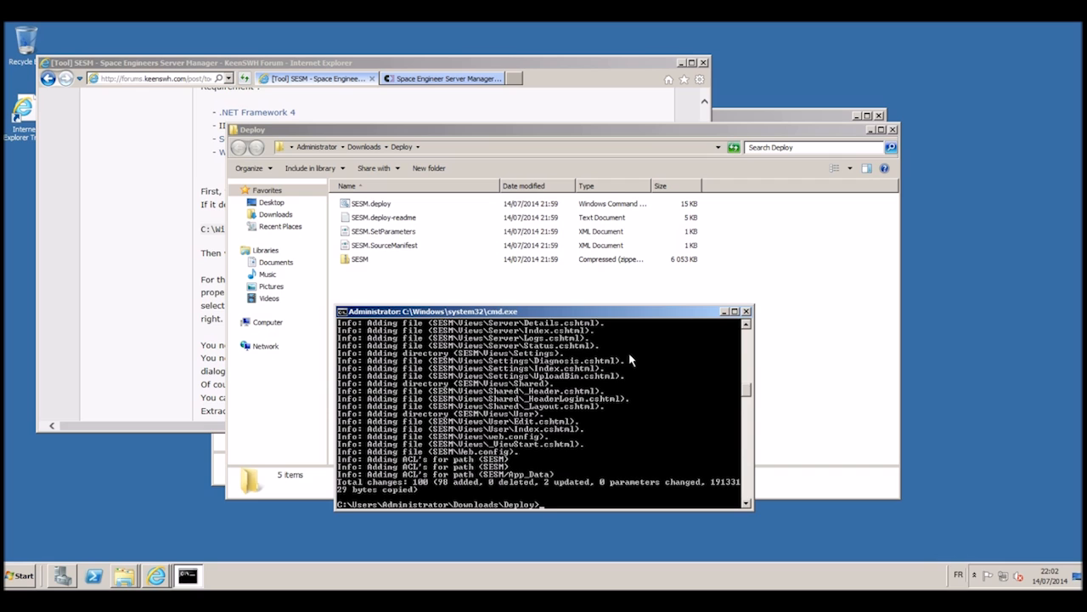
left_click(747, 311)
Go to the SESM site folder on Local Disk (C:)
left_click(270, 322)
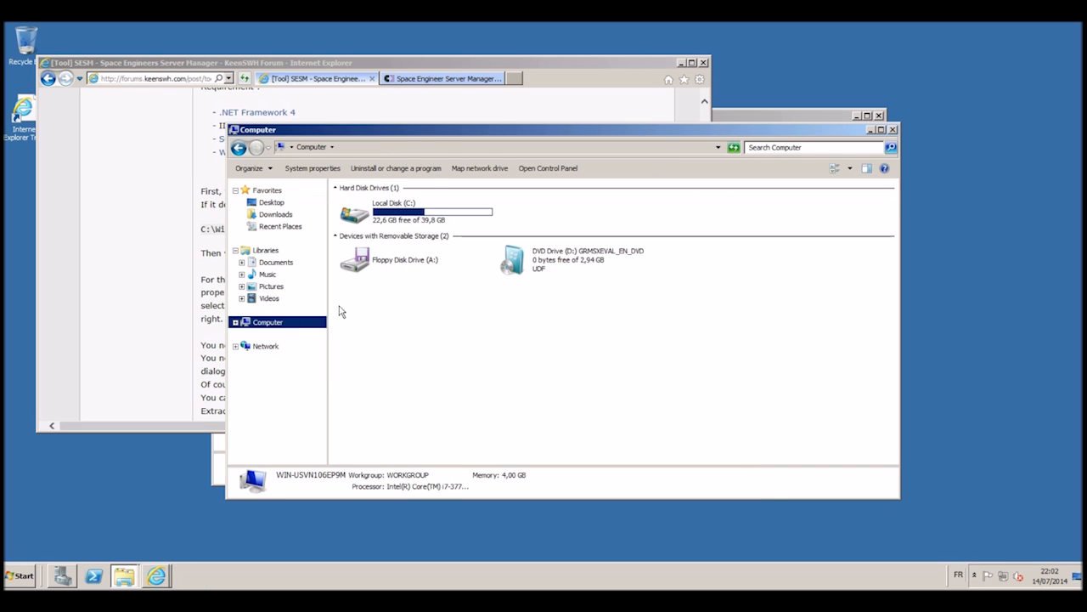
double_click(396, 219)
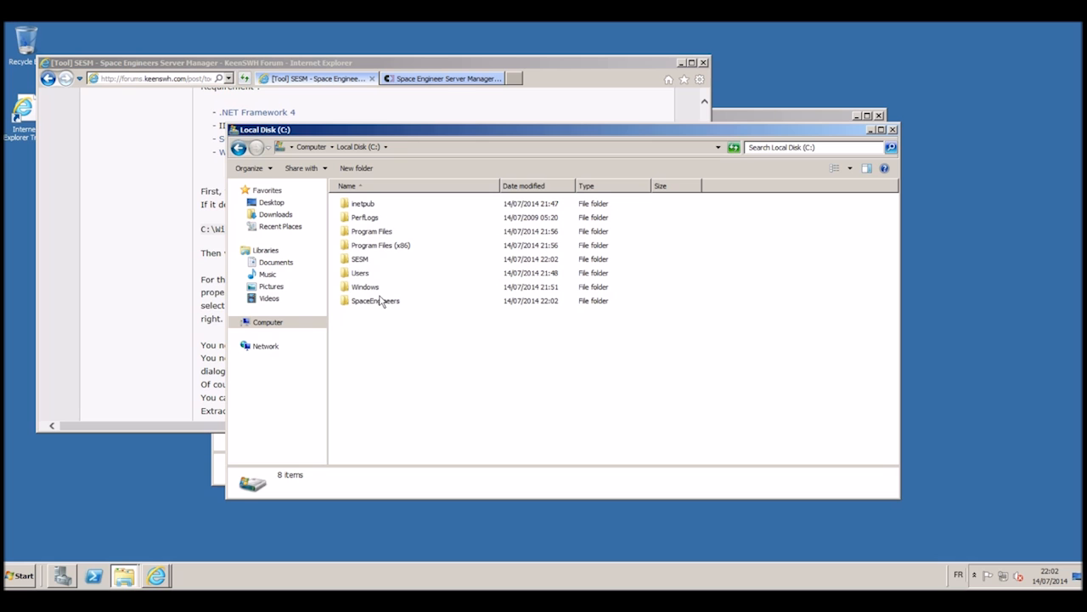
left_click(361, 261)
double_click(361, 260)
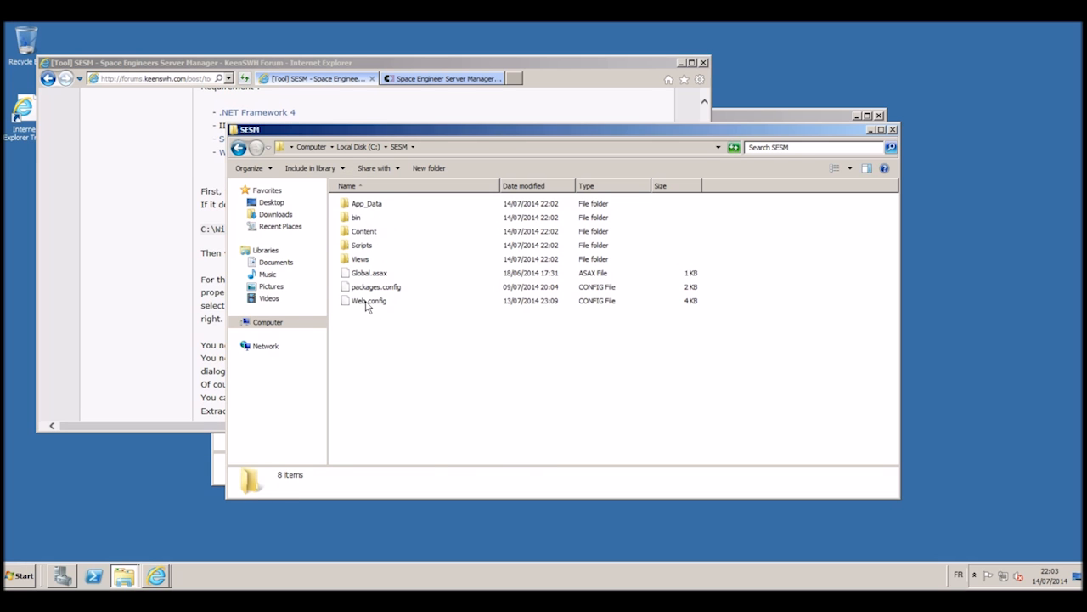
Open Web.config in Notepad, making Notepad the default program for this kind of file
right_click(367, 303)
left_click(378, 309)
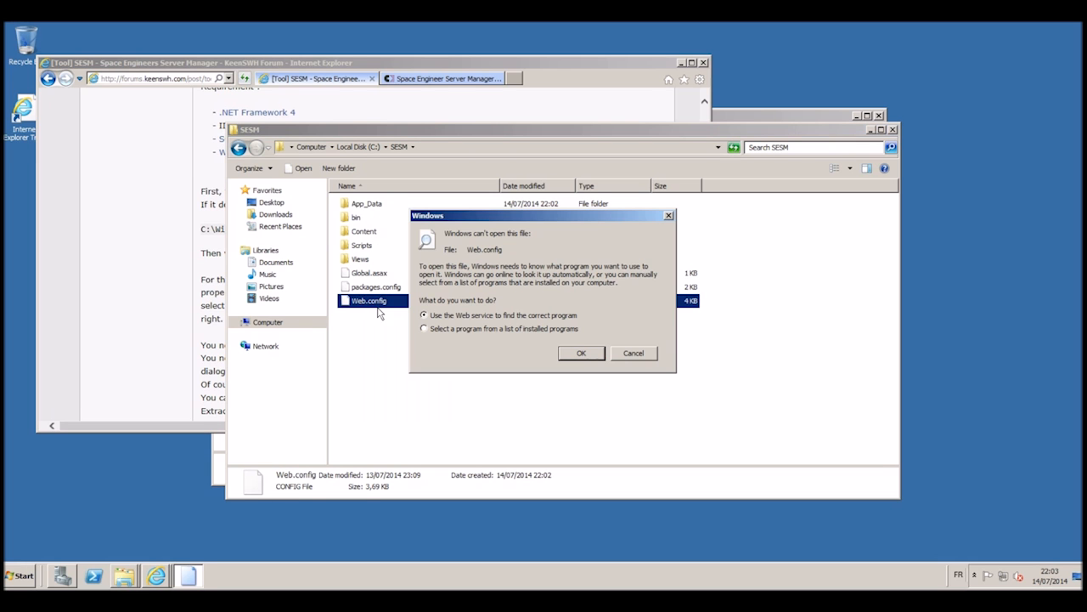
left_click(425, 329)
left_click(581, 353)
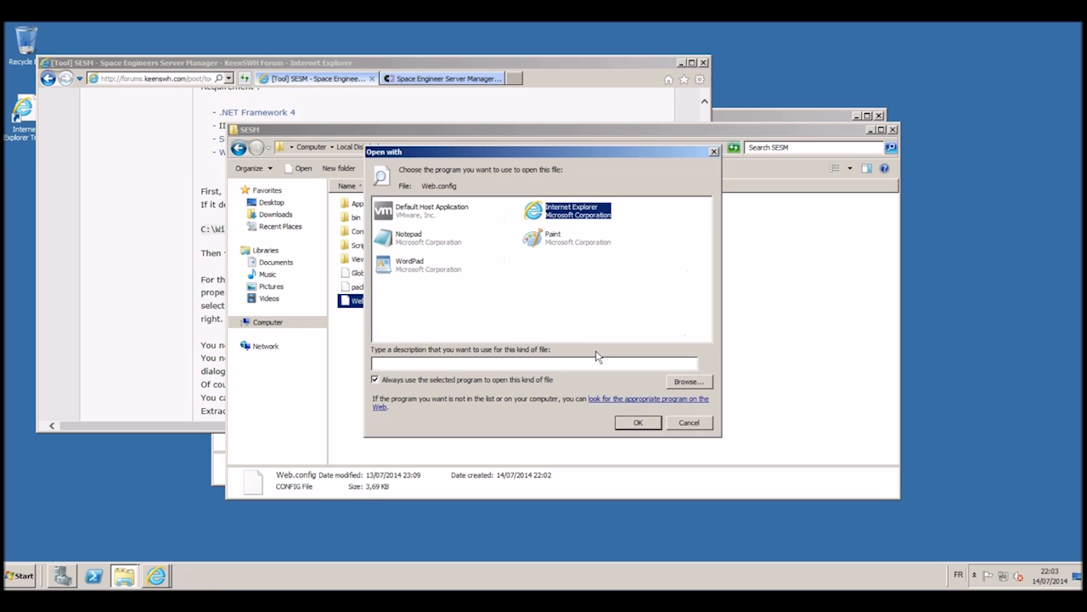
left_click(410, 238)
left_click(638, 422)
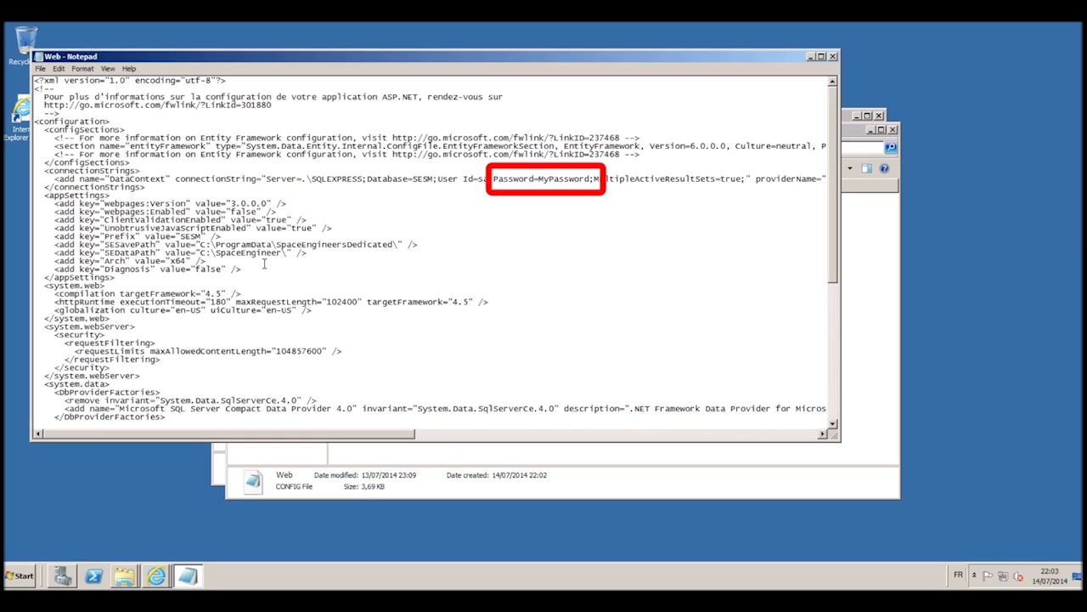
Set the SEDataPath value in Web.config to C:\SpaceEngineers\, save the file and close it
type("s")
left_click(40, 68)
left_click(111, 103)
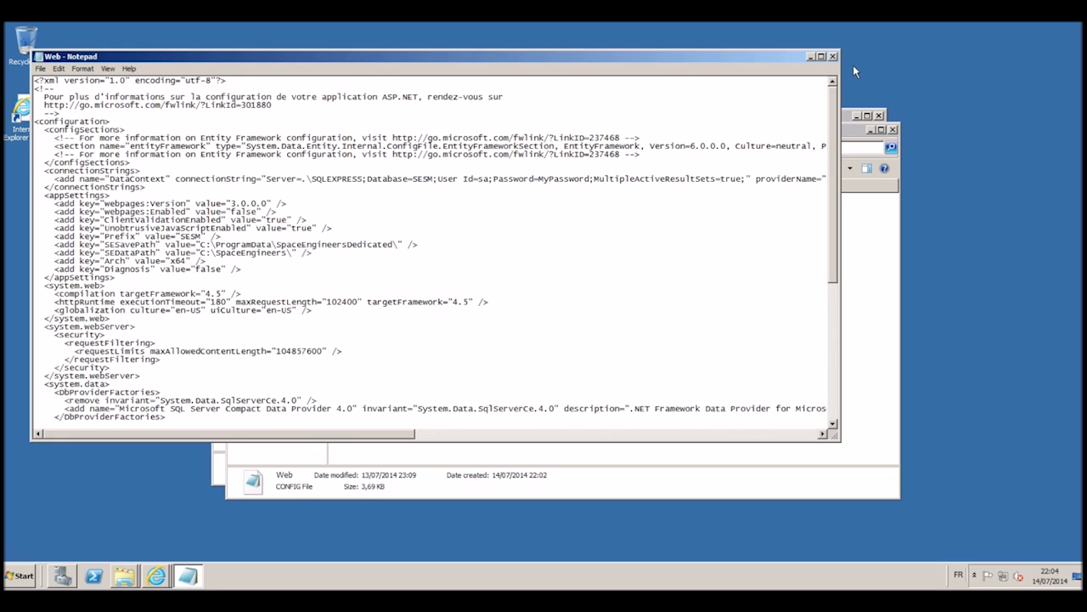
left_click(832, 57)
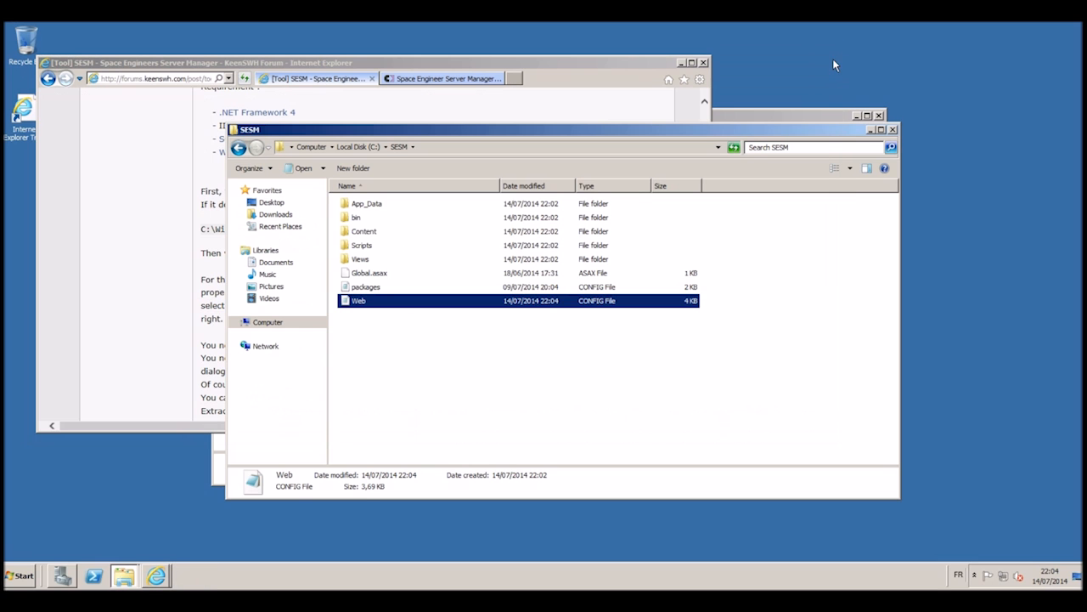
Close the SESM folder, the browser with all its tabs, and the zipped Deploy folder
left_click(892, 129)
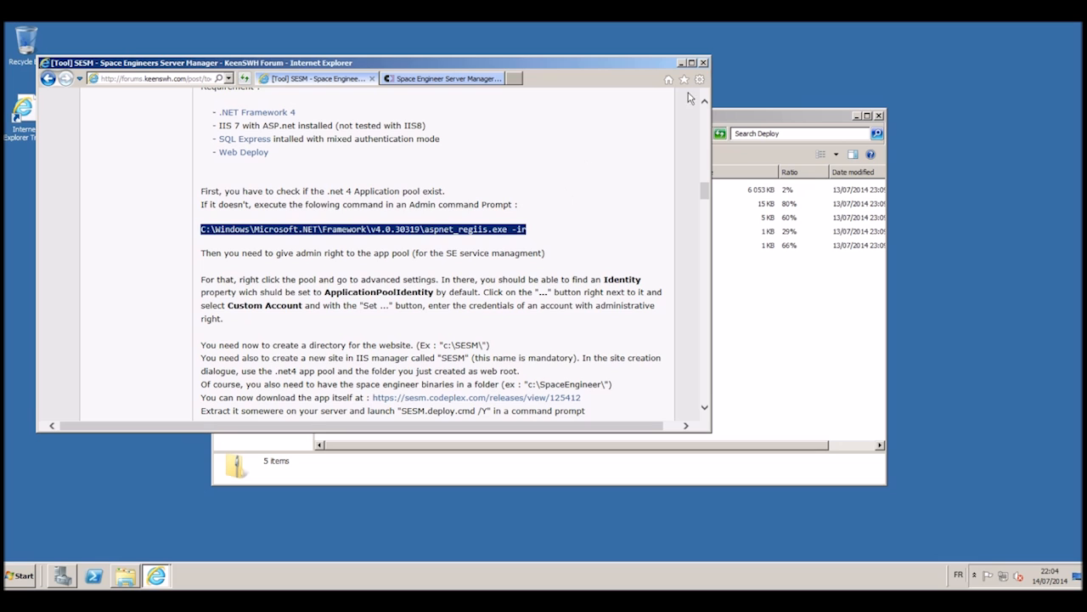
left_click(704, 62)
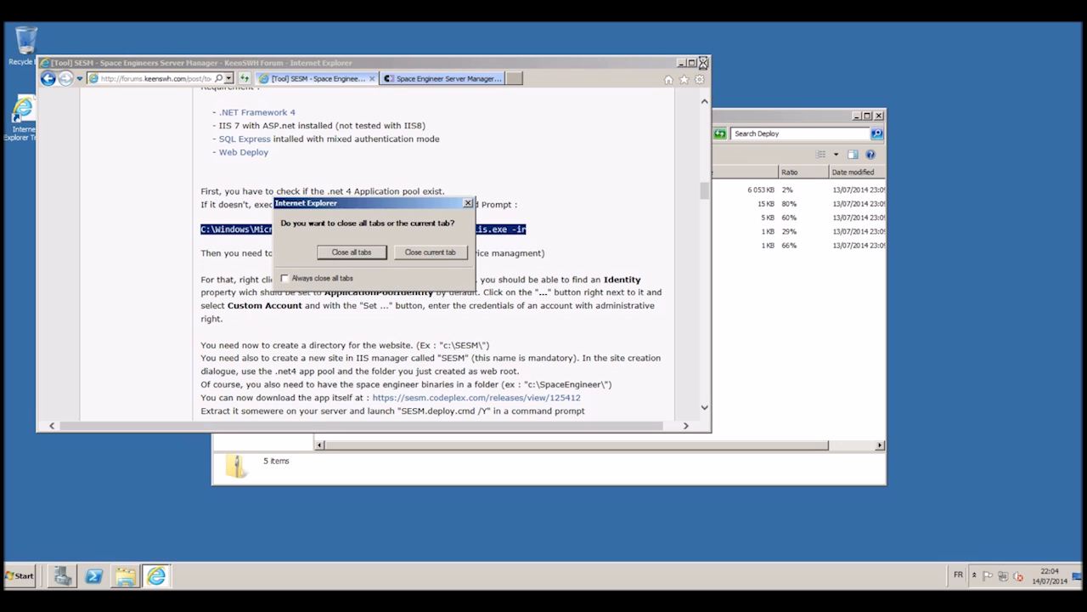
left_click(352, 252)
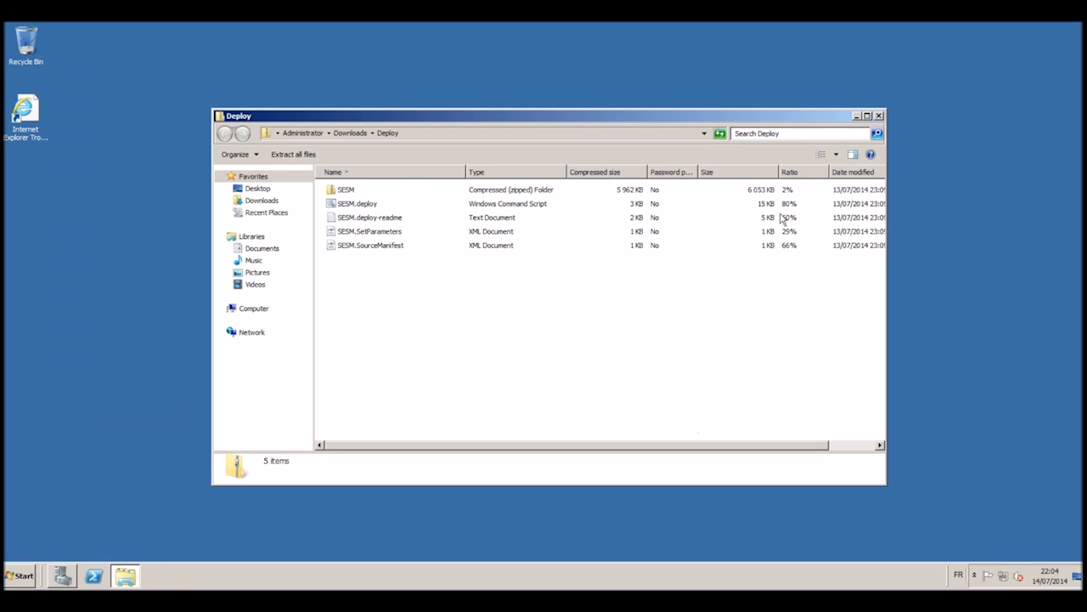
left_click(879, 116)
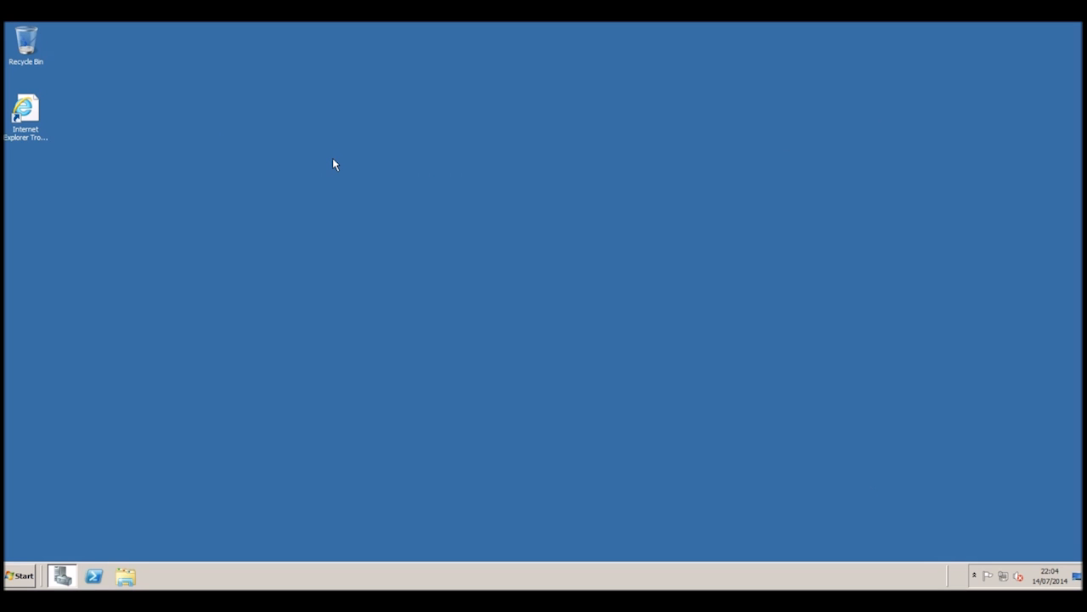
Return to Server Manager and browse the SESM web site from IIS in Internet Explorer
left_click(62, 576)
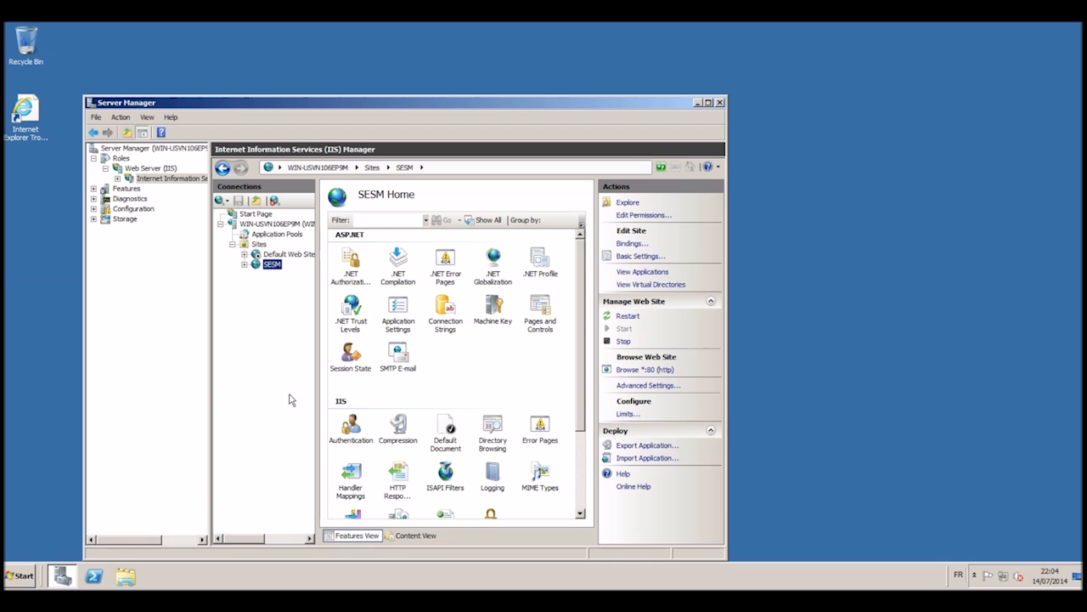
right_click(273, 265)
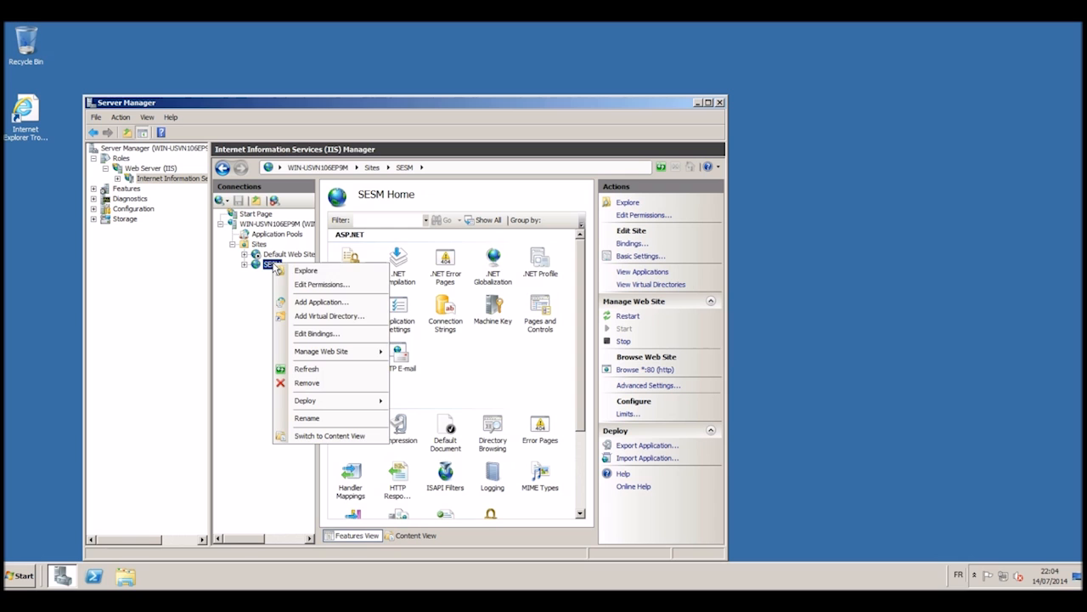
mouse_move(366, 354)
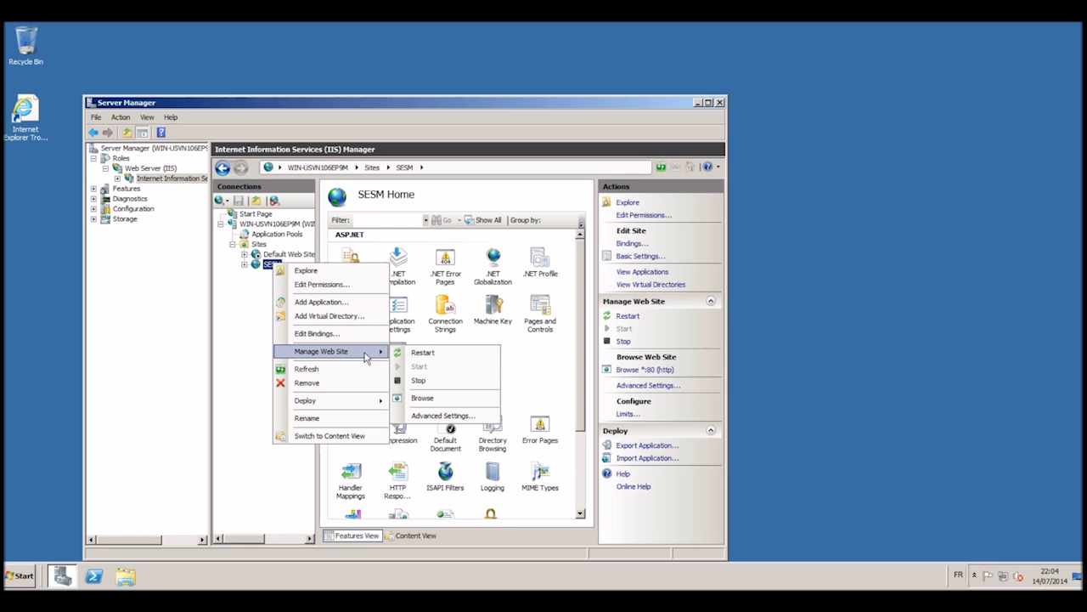
left_click(423, 398)
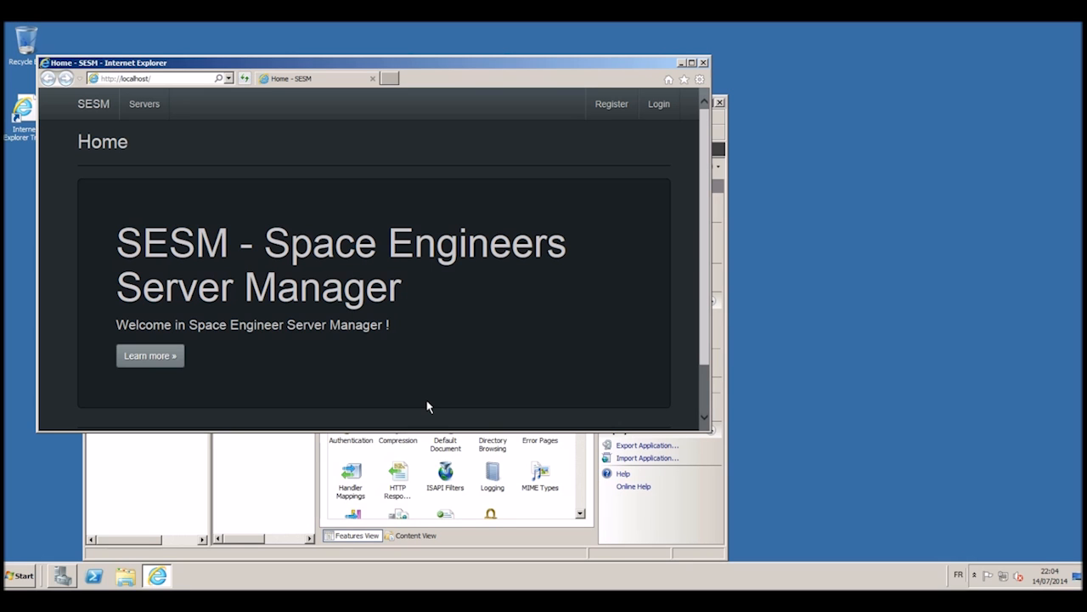